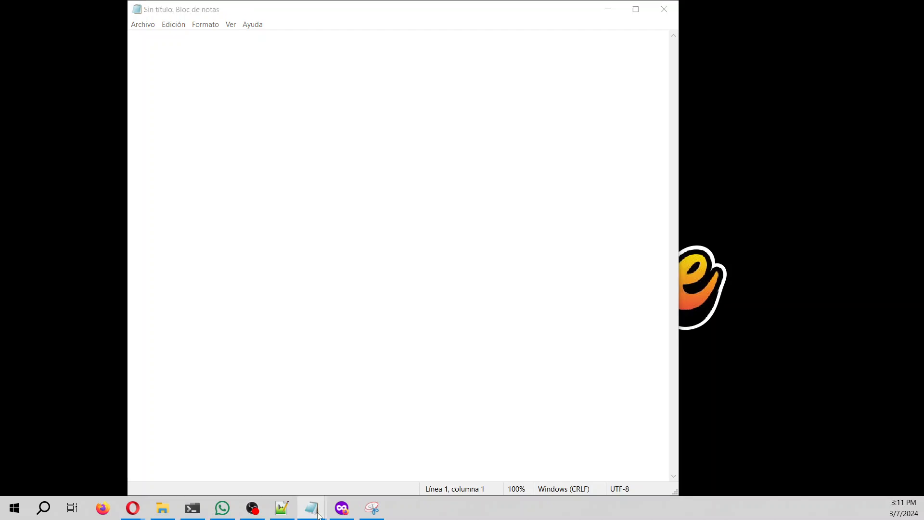
Step: Put away the mixinSwGw.in window and bring the empty untitled document into focus
{"action": "left_click", "coordinate": [292, 472]}
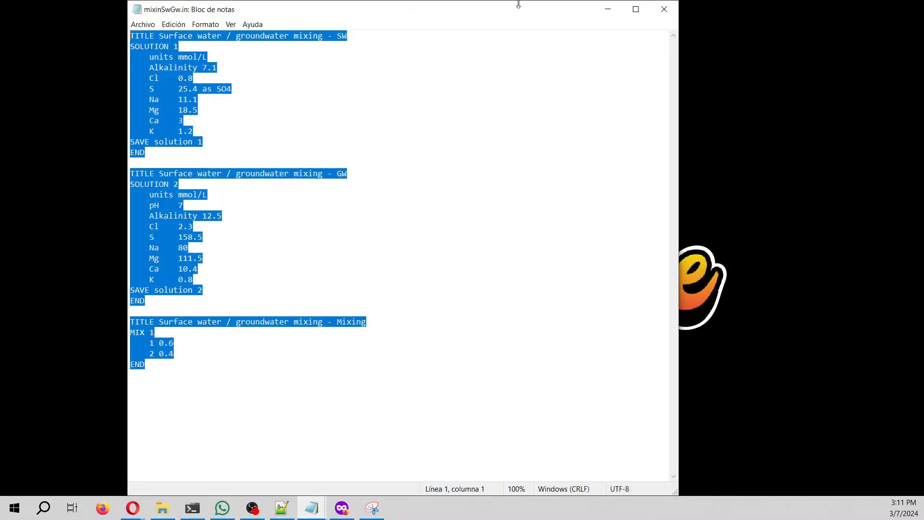
{"action": "left_click_drag", "start_coordinate": [564, 2], "coordinate": [565, 62]}
{"action": "left_click", "coordinate": [608, 70]}
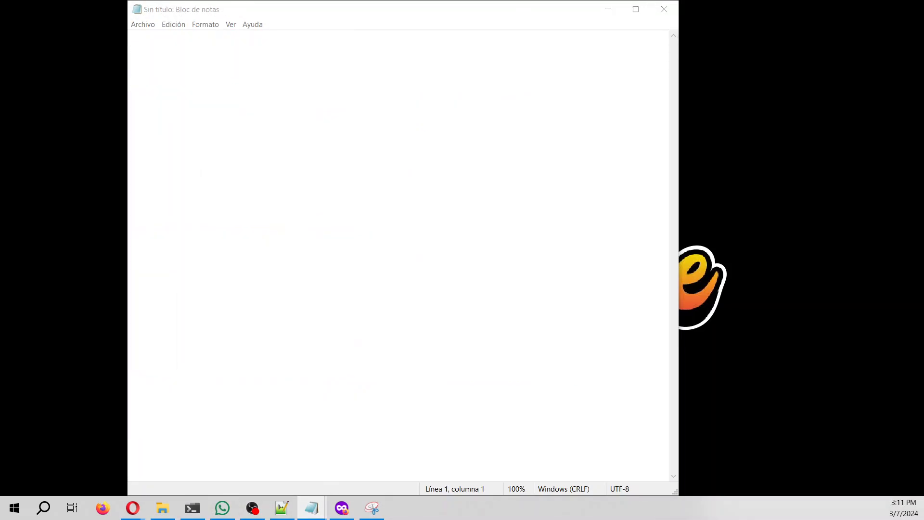
{"action": "left_click", "coordinate": [322, 163]}
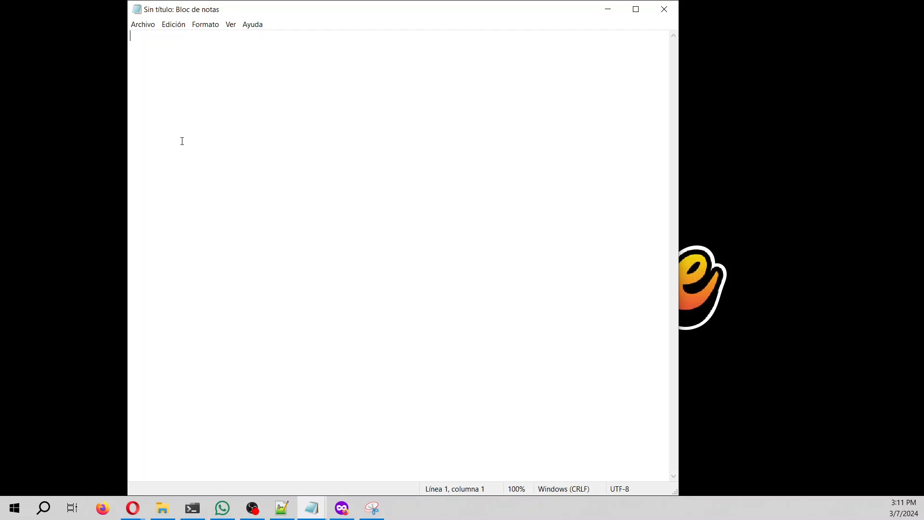
Step: Enter the heading line "TITLE Surface water / groundwater mixing - SW"
{"action": "type", "text": "T"}
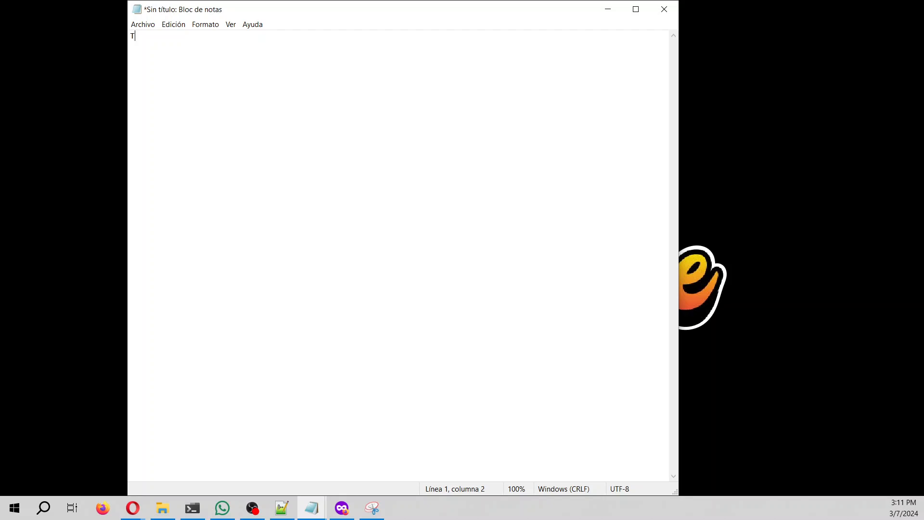
{"action": "type", "text": "ITLE Surface water / groundwater"}
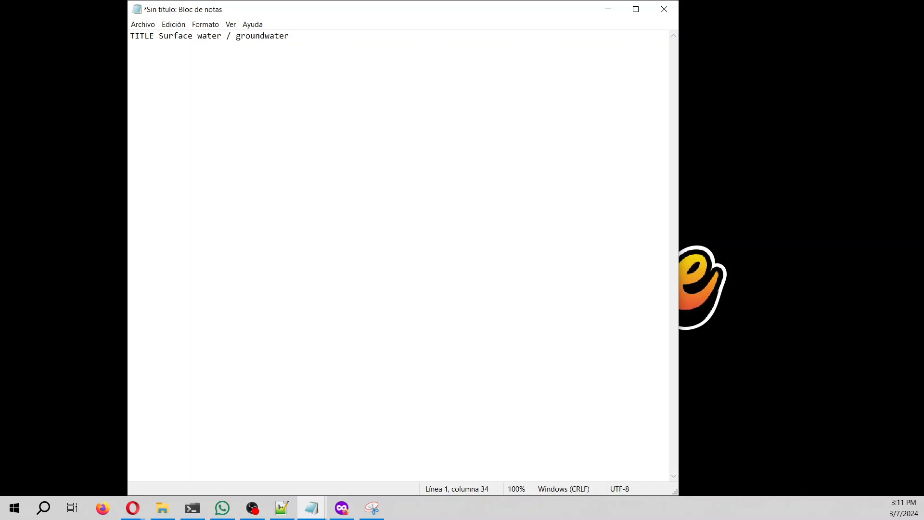
{"action": "type", "text": " mixing - SW"}
{"action": "key", "text": "Return"}
Step: Start the SOLUTION 1 block below the title with an indented "units mmol/L" line
{"action": "type", "text": "SOLUTI"}
{"action": "type", "text": "ON 1 "}
{"action": "type", "text": "    units "}
{"action": "type", "text": "mmol"}
{"action": "type", "text": "*"}
{"action": "key", "text": "BackSpace"}
{"action": "type", "text": "/"}
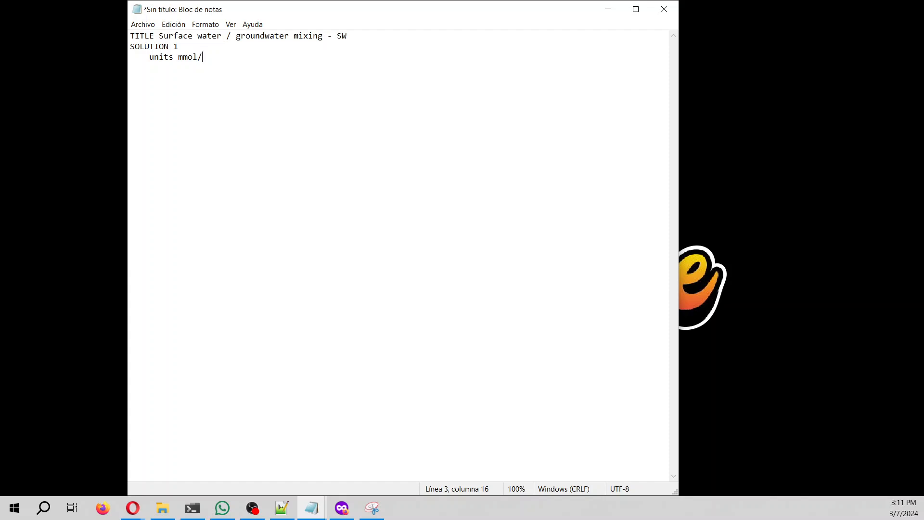
{"action": "type", "text": "L"}
Step: Add the indented lines Alkalinity 7.1 and Cl 0.8 to the SOLUTION 1 block
{"action": "type", "text": "A"}
{"action": "type", "text": "lkali"}
{"action": "type", "text": "nity "}
{"action": "type", "text": "4"}
{"action": "key", "text": "BackSpace"}
{"action": "type", "text": "7.1 "}
{"action": "type", "text": "    Cl"}
{"action": "key", "text": "BackSpace"}
{"action": "key", "text": "BackSpace"}
{"action": "type", "text": "l    0.8"}
{"action": "key", "text": "Return"}
Step: Add the sulfur line "S 25.4 as SO4" to the SOLUTION 1 block
{"action": "type", "text": "S     25.4 as SO$"}
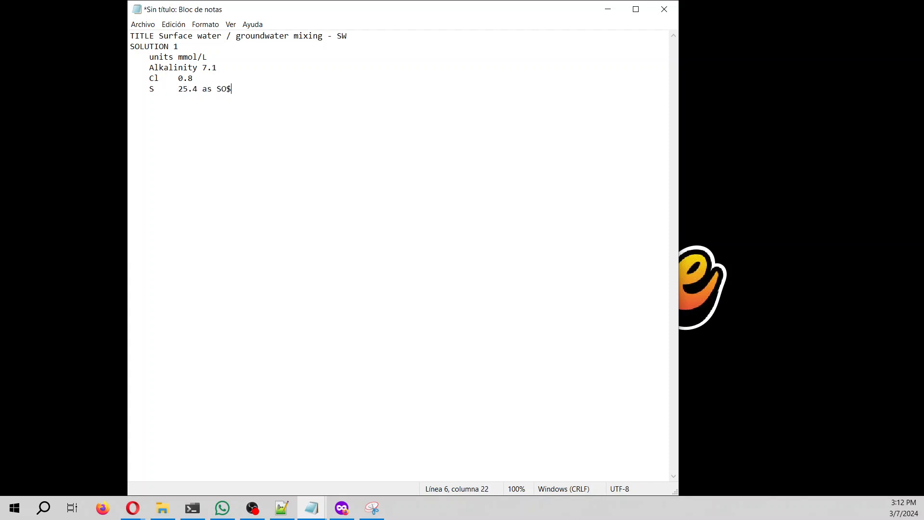
{"action": "key", "text": "BackSpace"}
{"action": "type", "text": "4"}
{"action": "key", "text": "BackSpace"}
{"action": "key", "text": "BackSpace"}
{"action": "key", "text": "BackSpace"}
{"action": "type", "text": "SO4"}
{"action": "key", "text": "Return"}
Step: Add the SOLUTION 1 concentrations Na 11.1, Mg 18.5, Ca 3 and K 1.2 on separate indented lines
{"action": "type", "text": "Na    11.1"}
{"action": "key", "text": "Return"}
{"action": "type", "text": "Mg   "}
{"action": "type", "text": " 18.5 "}
{"action": "type", "text": "    Ca    "}
{"action": "type", "text": "3 "}
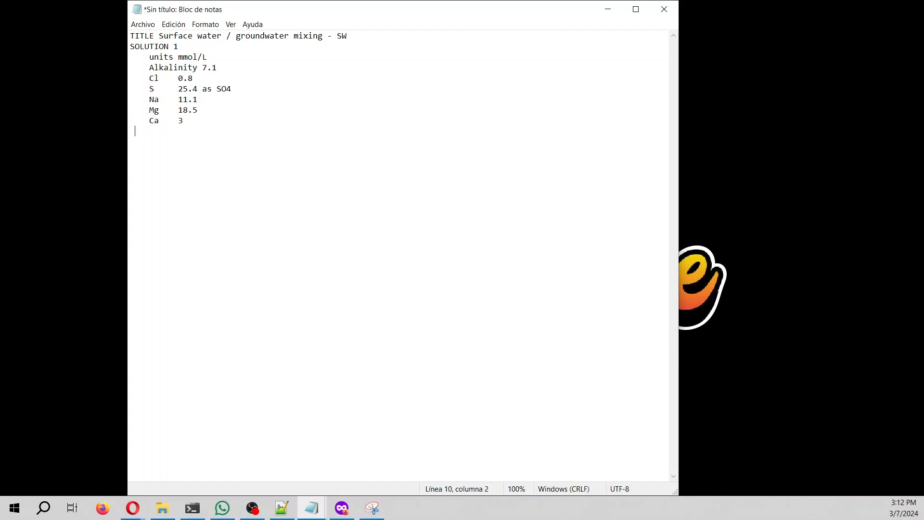
{"action": "type", "text": "    K     1.2"}
{"action": "key", "text": "Return"}
Step: Close the first block with the lines "SAVE solution 1" and "END"
{"action": "type", "text": "SAVE "}
{"action": "type", "text": "solution 1 "}
{"action": "type", "text": "END"}
{"action": "key", "text": "Return"}
Step: Add a "SOLUTION 2" line below the first block and make room above it for a title
{"action": "type", "text": "SOL"}
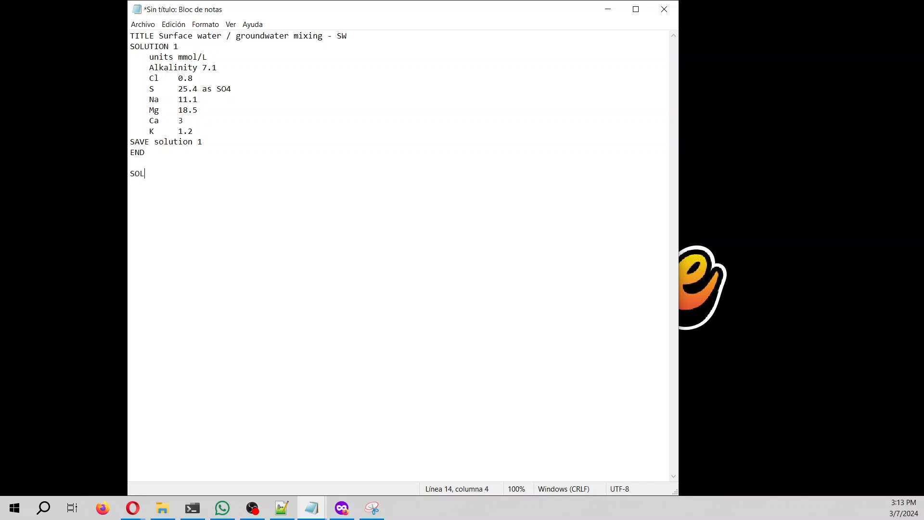
{"action": "type", "text": "UTION 2"}
{"action": "key", "text": "Return"}
{"action": "key", "text": "Up"}
{"action": "key", "text": "Up"}
{"action": "key", "text": "Return"}
Step: Copy the first TITLE line above SOLUTION 2 and change its ending to GW
{"action": "left_click_drag", "start_coordinate": [366, 37], "coordinate": [131, 38]}
{"action": "key", "text": "ctrl+c"}
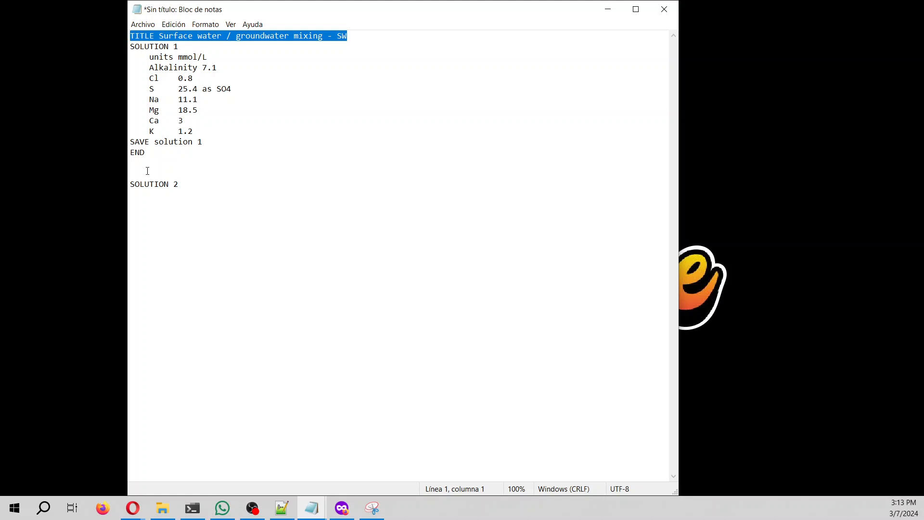
{"action": "left_click", "coordinate": [148, 170]}
{"action": "key", "text": "ctrl+v"}
{"action": "double_click", "coordinate": [341, 174]}
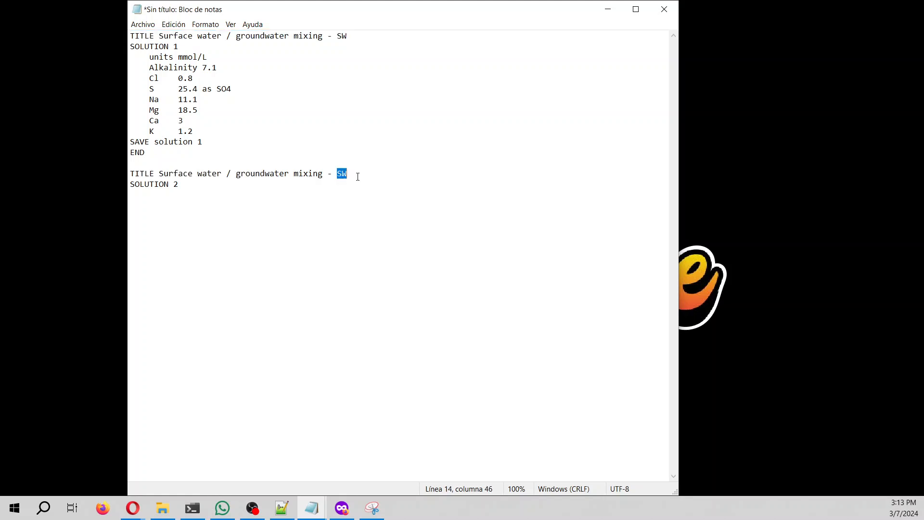
{"action": "type", "text": "GW"}
Step: Add the indented lines "units mmol/L" and "Alkalinity 12.5" under SOLUTION 2
{"action": "type", "text": "units mmol"}
{"action": "type", "text": "/"}
{"action": "type", "text": "L"}
{"action": "key", "text": "Return"}
{"action": "type", "text": "Alkalinity 12.5"}
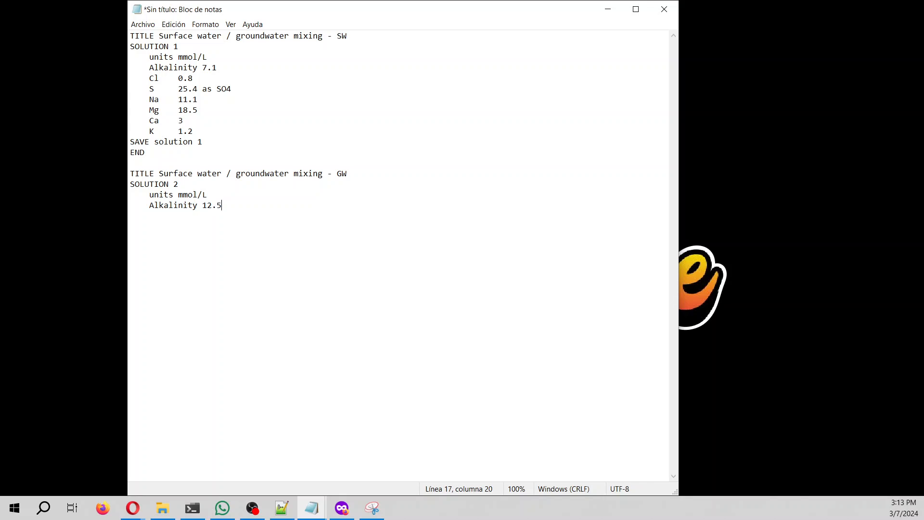
{"action": "key", "text": "Return"}
Step: Add the concentrations Cl 2.3 and S 158.5 to the SOLUTION 2 block
{"action": "type", "text": "Cl"}
{"action": "key", "text": "BackSpace"}
{"action": "type", "text": "2."}
{"action": "type", "text": "3     "}
{"action": "type", "text": "S     "}
{"action": "type", "text": "158.5"}
{"action": "key", "text": "Return"}
Step: Add the SOLUTION 2 concentrations Na 80, Mg 111.5, Ca 10.4 and K 0.8 on separate indented lines
{"action": "type", "text": "Na    80"}
{"action": "key", "text": "Return"}
{"action": "type", "text": "Mg    111.5"}
{"action": "key", "text": "Return"}
{"action": "type", "text": "Ca "}
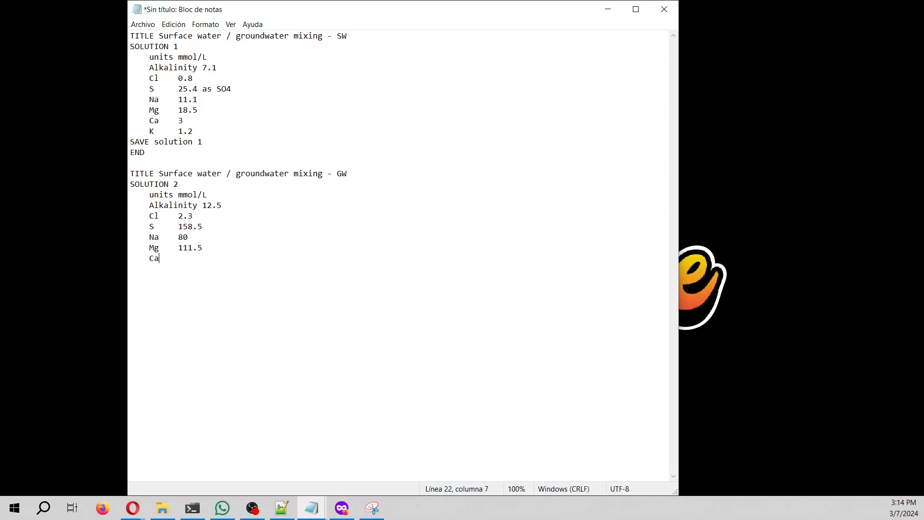
{"action": "type", "text": "10.4"}
{"action": "type", "text": "K"}
{"action": "key", "text": "BackSpace"}
{"action": "type", "text": "0.8"}
{"action": "key", "text": "Return"}
Step: Close the second block with the lines "SAVE solution 2" and "END"
{"action": "type", "text": "SAV"}
{"action": "key", "text": "BackSpace"}
{"action": "key", "text": "BackSpace"}
{"action": "type", "text": "AVE solution 2"}
{"action": "key", "text": "Return"}
{"action": "type", "text": "END"}
{"action": "key", "text": "Return"}
Step: Copy the GW title line below the second block and change its ending to Mixing
{"action": "type", "text": "T"}
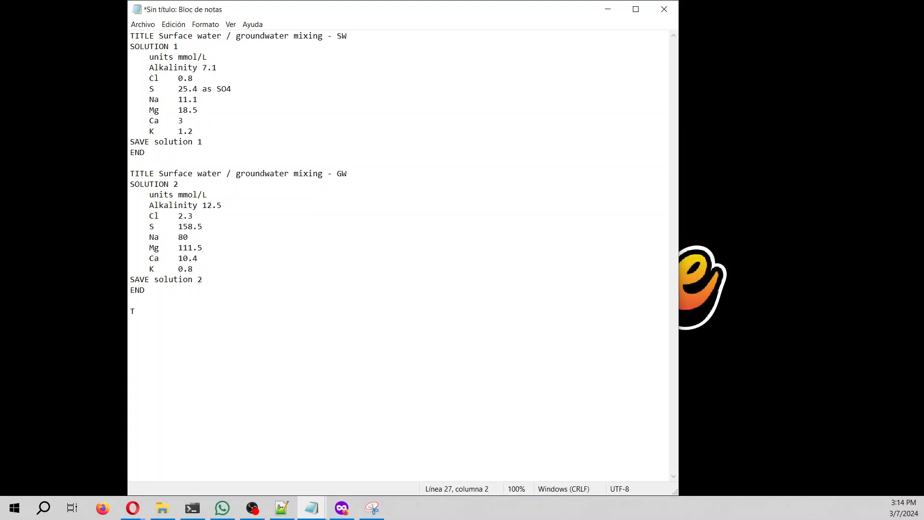
{"action": "left_click_drag", "start_coordinate": [351, 176], "coordinate": [128, 174]}
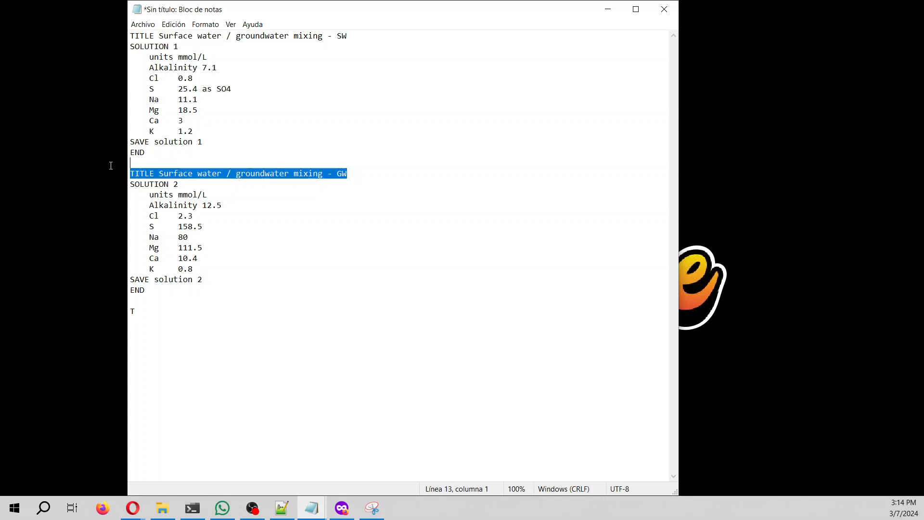
{"action": "key", "text": "ctrl+c"}
{"action": "left_click", "coordinate": [147, 311]}
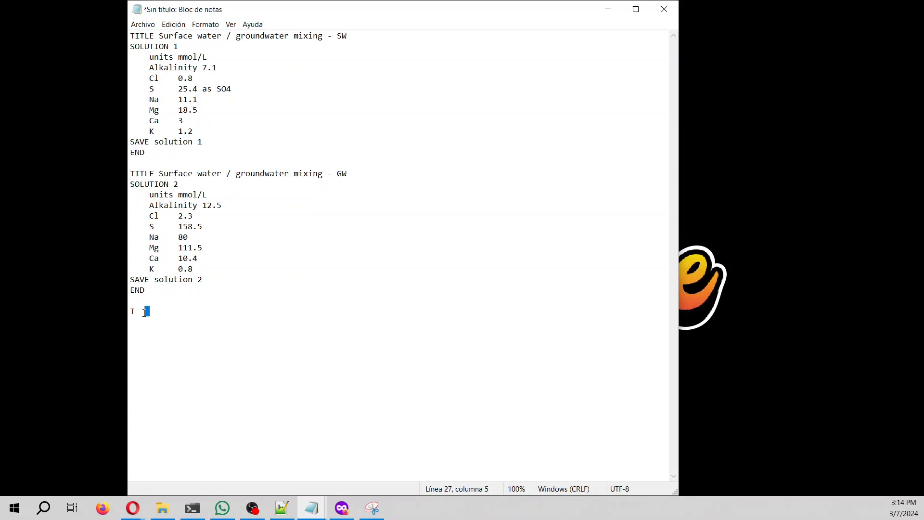
{"action": "key", "text": "BackSpace"}
{"action": "key", "text": "Return"}
{"action": "key", "text": "ctrl+v"}
{"action": "key", "text": "BackSpace"}
{"action": "key", "text": "BackSpace"}
{"action": "type", "text": "Mixing"}
{"action": "key", "text": "Return"}
Step: Add a MIX 1 block with fractions 0.6 for solution 1 and 0.4 for solution 2, closed by END
{"action": "type", "text": "MIX"}
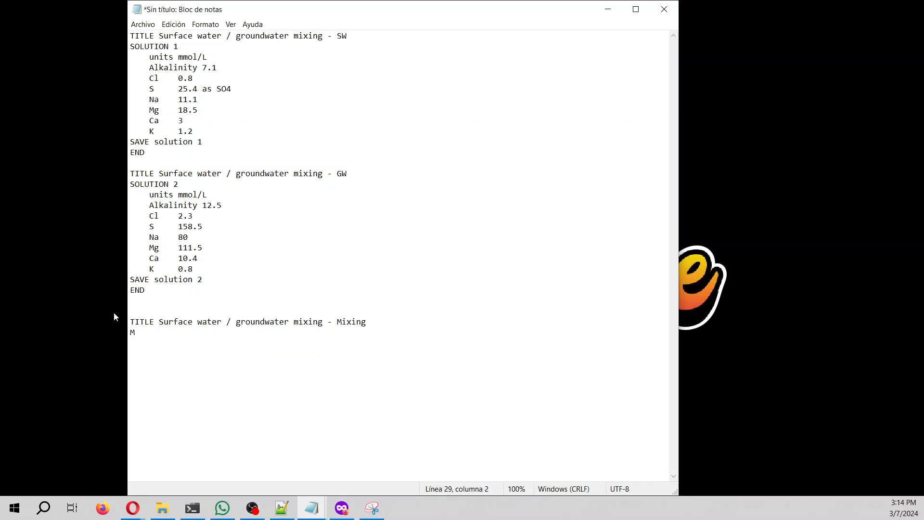
{"action": "type", "text": " 1"}
{"action": "key", "text": "Return"}
{"action": "type", "text": "1 0.6"}
{"action": "key", "text": "Return"}
{"action": "type", "text": "2 0.4"}
{"action": "key", "text": "Return"}
{"action": "type", "text": "END"}
Step: Start saving the document under a new name with the file type set to all files (*.*)
{"action": "left_click", "coordinate": [142, 24]}
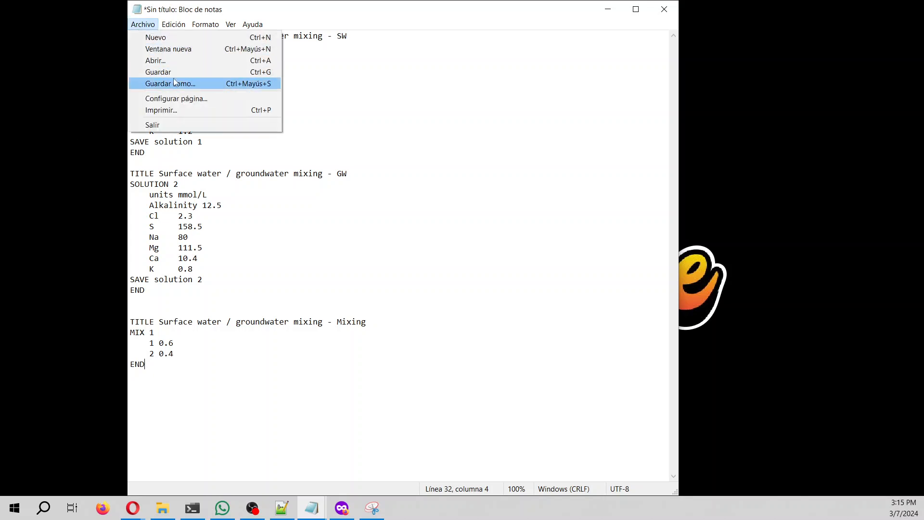
{"action": "left_click", "coordinate": [174, 79]}
{"action": "left_click", "coordinate": [226, 270]}
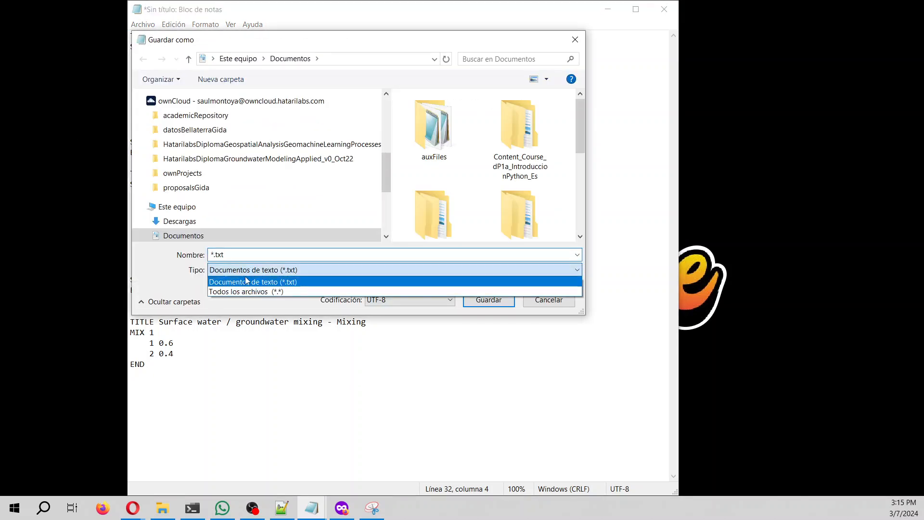
{"action": "left_click", "coordinate": [244, 291]}
Step: Name the file swGwMixing.in and save it
{"action": "left_click", "coordinate": [235, 252]}
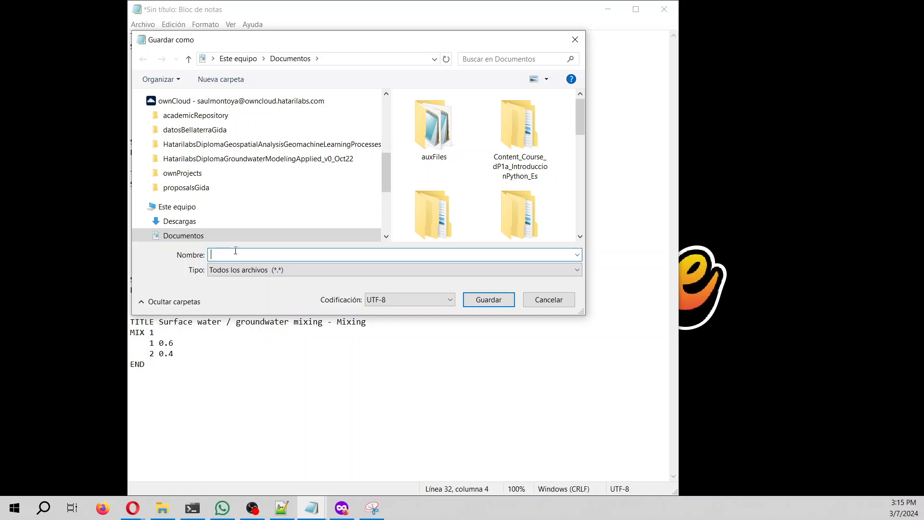
{"action": "type", "text": "sWgWMin"}
{"action": "key", "text": "BackSpace"}
{"action": "key", "text": "BackSpace"}
{"action": "key", "text": "BackSpace"}
{"action": "key", "text": "BackSpace"}
{"action": "key", "text": "BackSpace"}
{"action": "key", "text": "BackSpace"}
{"action": "type", "text": "wGwMijxin"}
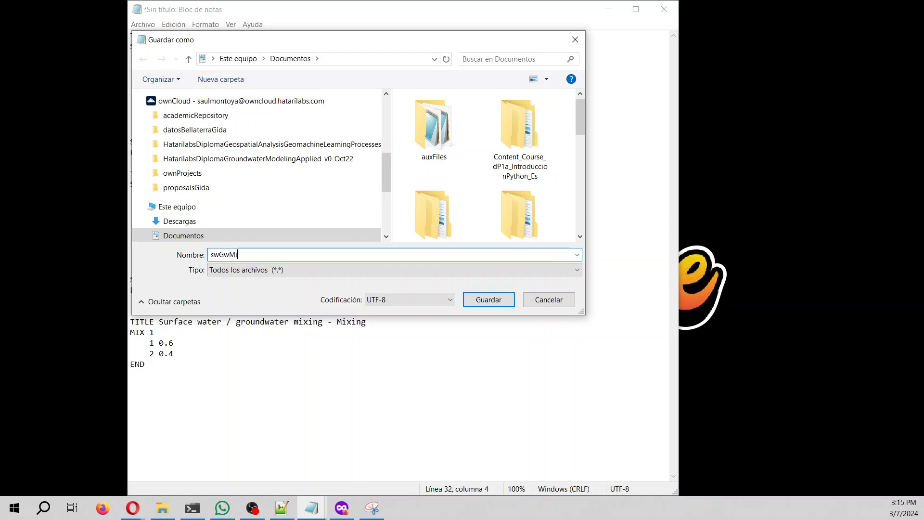
{"action": "key", "text": "BackSpace"}
{"action": "key", "text": "BackSpace"}
{"action": "key", "text": "BackSpace"}
{"action": "key", "text": "BackSpace"}
{"action": "type", "text": "xing."}
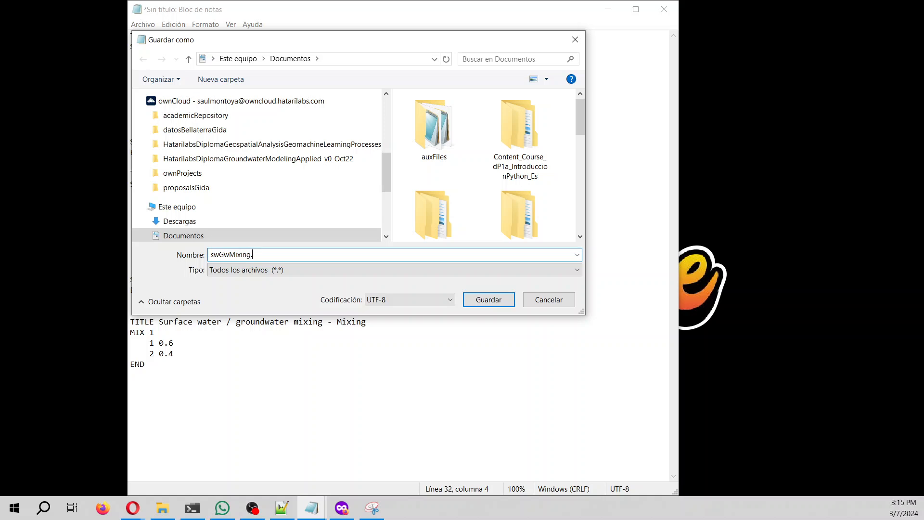
{"action": "type", "text": "txt"}
{"action": "key", "text": "BackSpace"}
{"action": "key", "text": "BackSpace"}
{"action": "key", "text": "BackSpace"}
{"action": "type", "text": "in"}
{"action": "key", "text": "Return"}
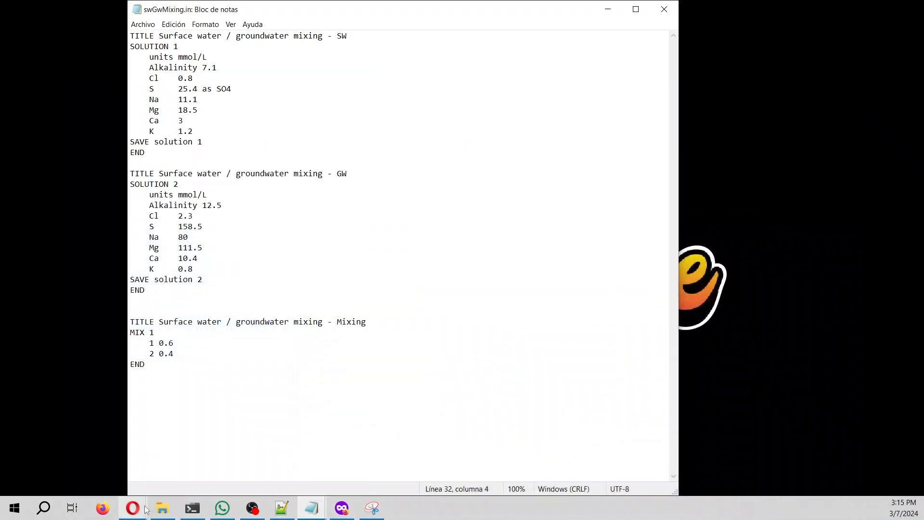
Step: Switch to Firefox and clear the entire browsing history
{"action": "left_click", "coordinate": [103, 508]}
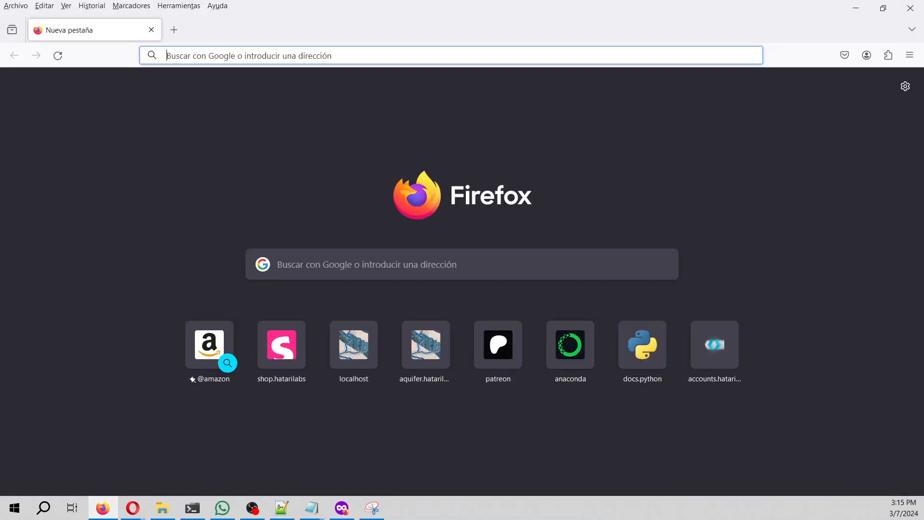
{"action": "left_click", "coordinate": [909, 55]}
{"action": "left_click", "coordinate": [789, 188]}
{"action": "left_click", "coordinate": [795, 185]}
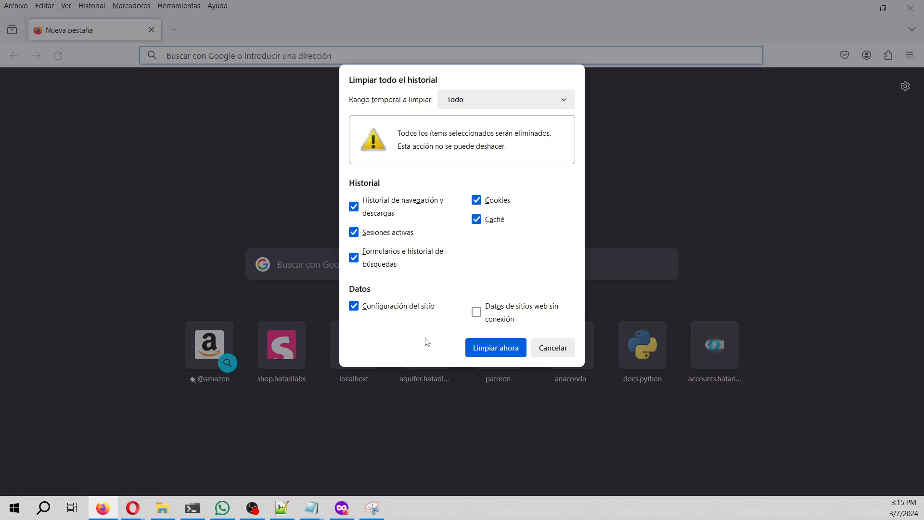
{"action": "left_click", "coordinate": [467, 346]}
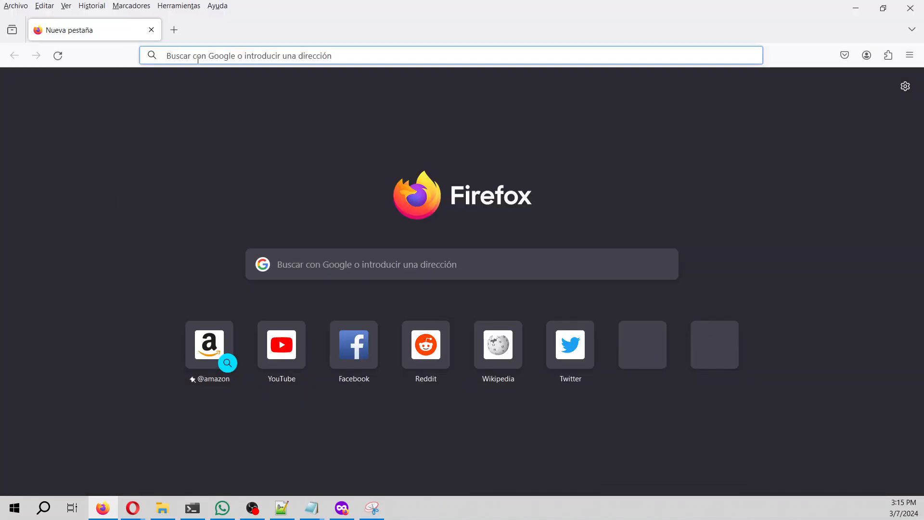
Step: Open aquifer.hatarilabs.com in a private browsing window and log in to the app
{"action": "key", "text": "ctrl+shift+p"}
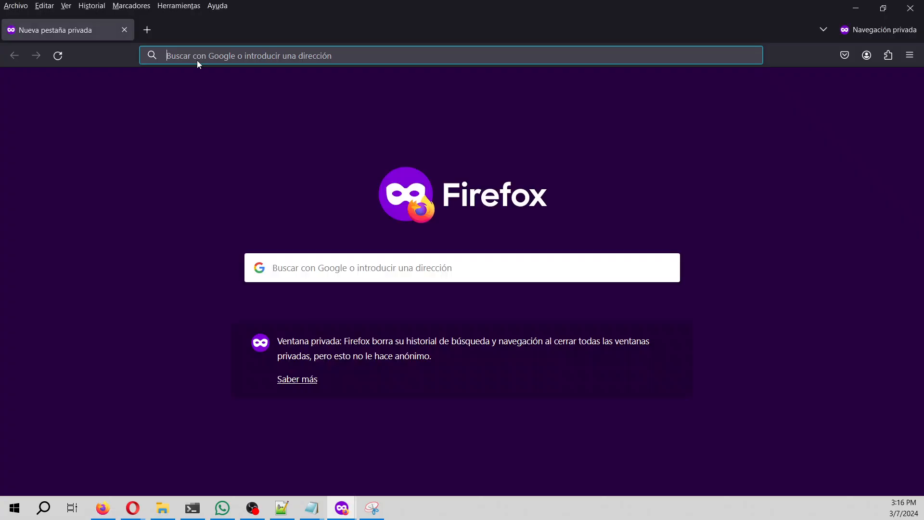
{"action": "type", "text": "aqui"}
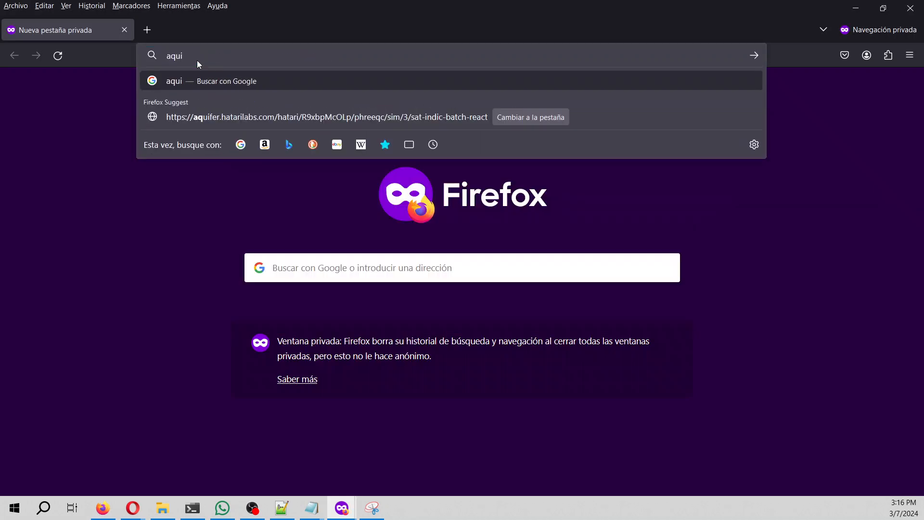
{"action": "type", "text": "fer.hatarilabs.com"}
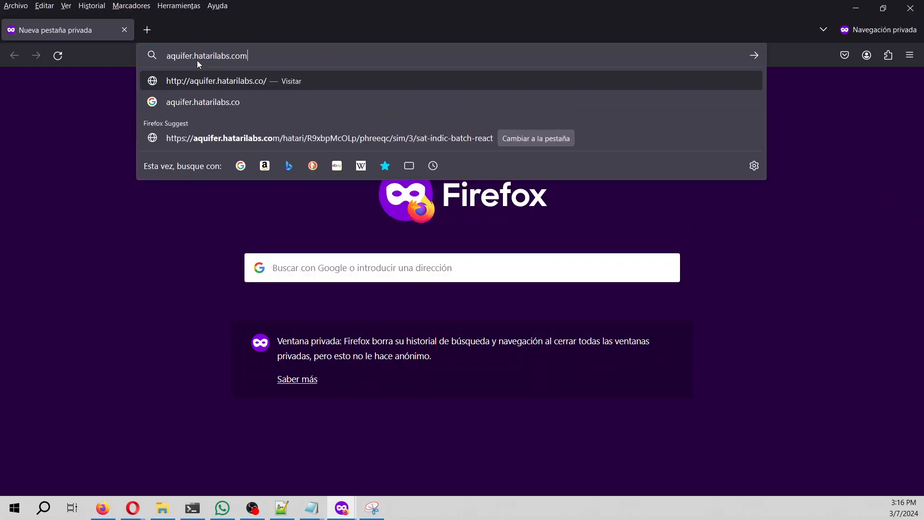
{"action": "key", "text": "Return"}
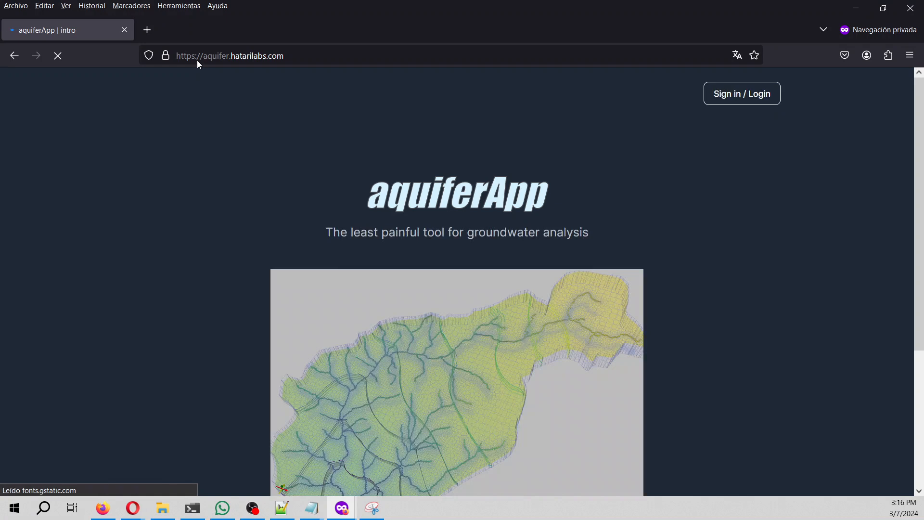
{"action": "left_click", "coordinate": [739, 99]}
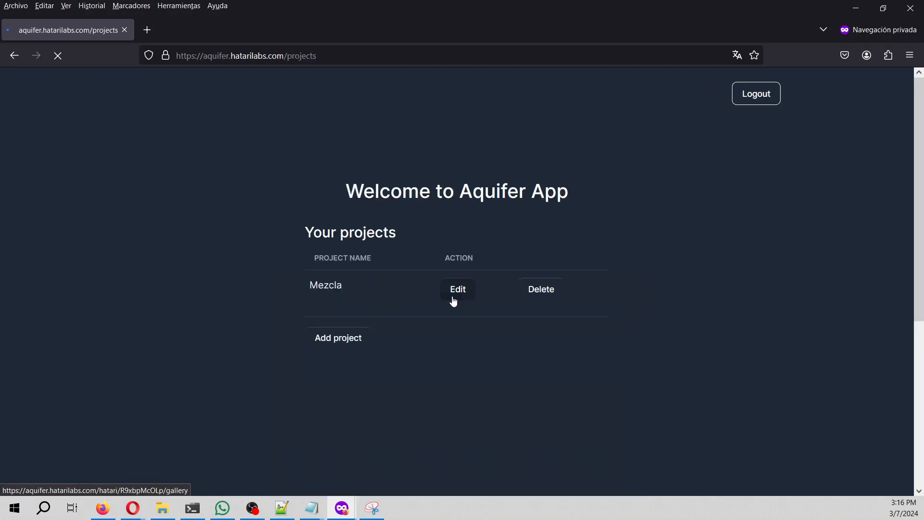
Step: Delete the Mezcla project and start a new project with the model name Mixing
{"action": "left_click", "coordinate": [538, 288]}
{"action": "left_click", "coordinate": [338, 337]}
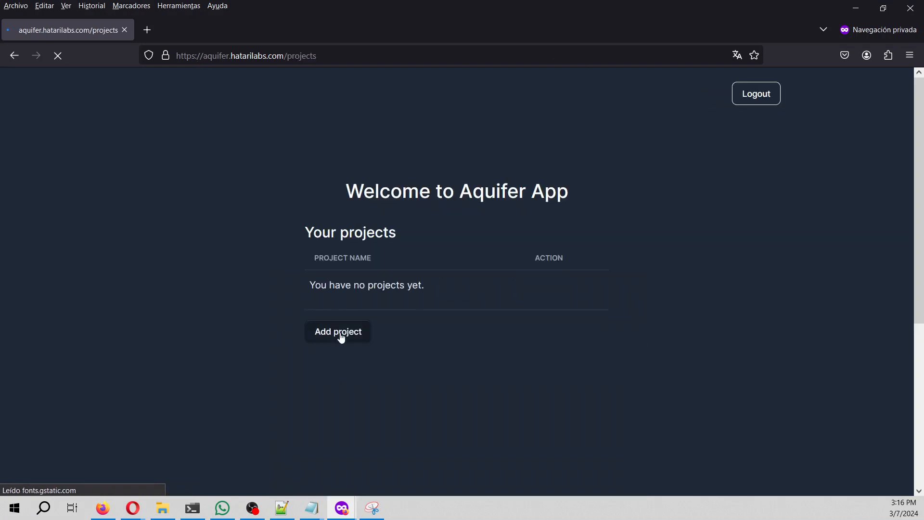
{"action": "left_click", "coordinate": [398, 240]}
{"action": "type", "text": "Mixing"}
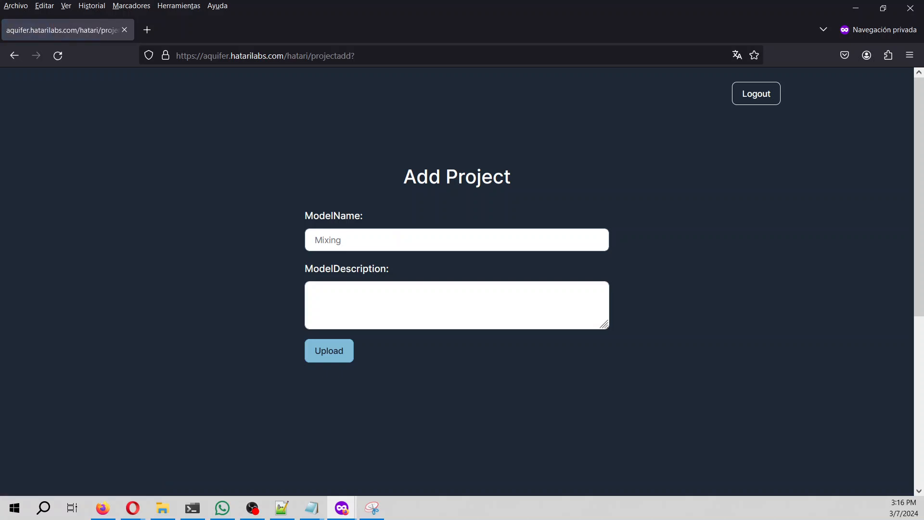
Step: Enter "Surface Water / Groundwater mixing" as the new project's model description
{"action": "type", "text": "of"}
{"action": "key", "text": "BackSpace"}
{"action": "key", "text": "BackSpace"}
{"action": "type", "text": "Sa"}
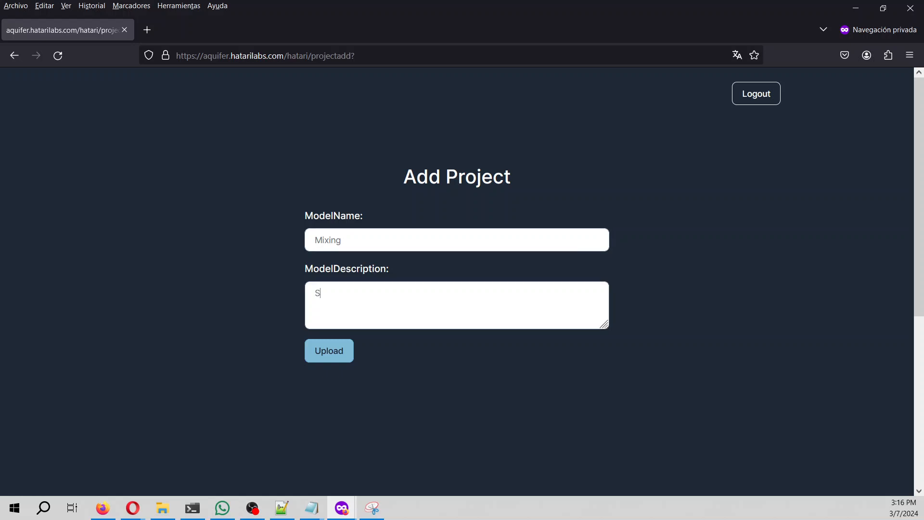
{"action": "key", "text": "BackSpace"}
{"action": "key", "text": "BackSpace"}
{"action": "type", "text": "Surface Water / Groundwater mixing"}
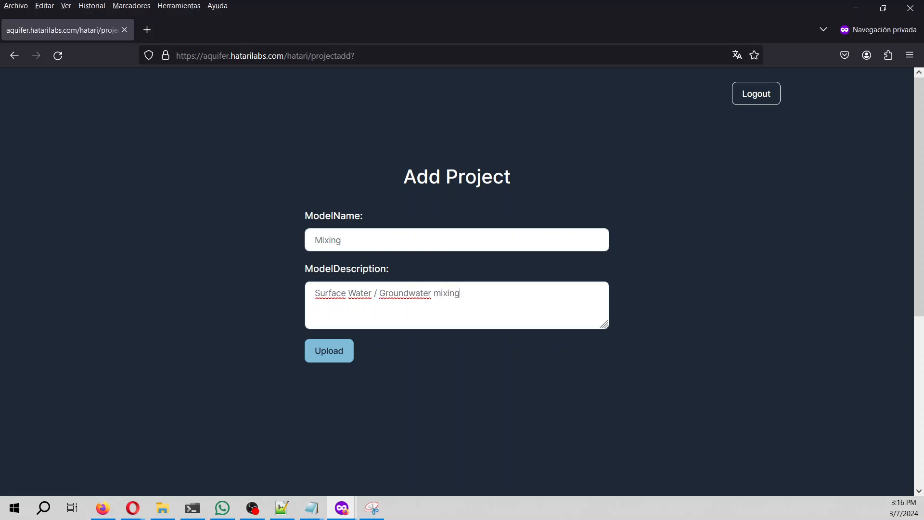
Step: Save the new Mixing project, open it and bring up the Phreeqc module's input file page
{"action": "left_click", "coordinate": [338, 350]}
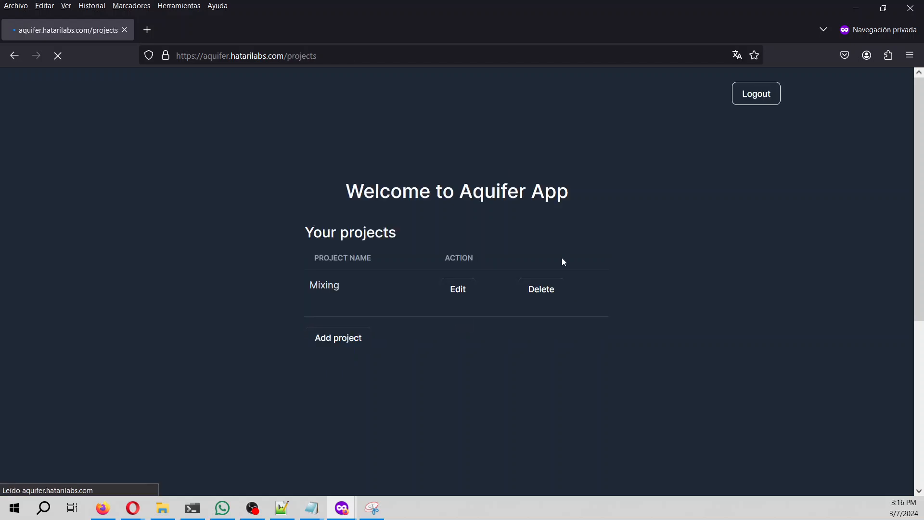
{"action": "left_click", "coordinate": [470, 294]}
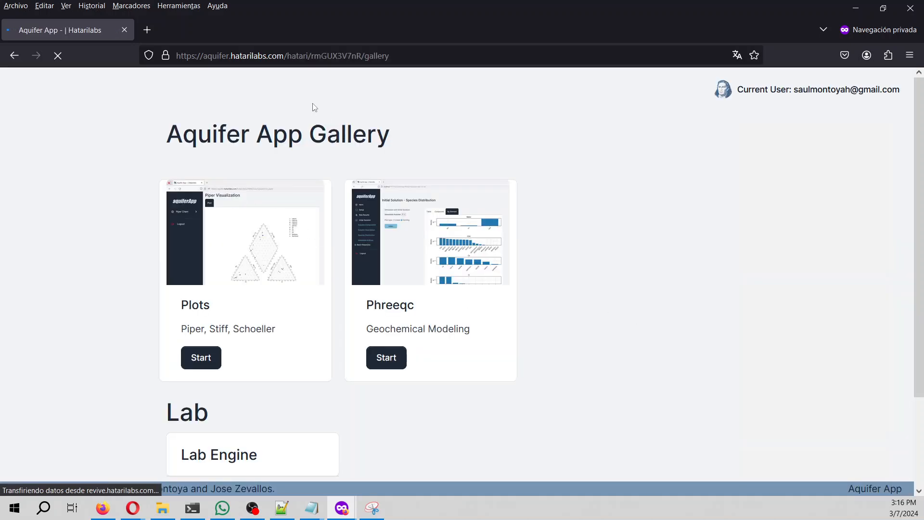
{"action": "left_click", "coordinate": [394, 365]}
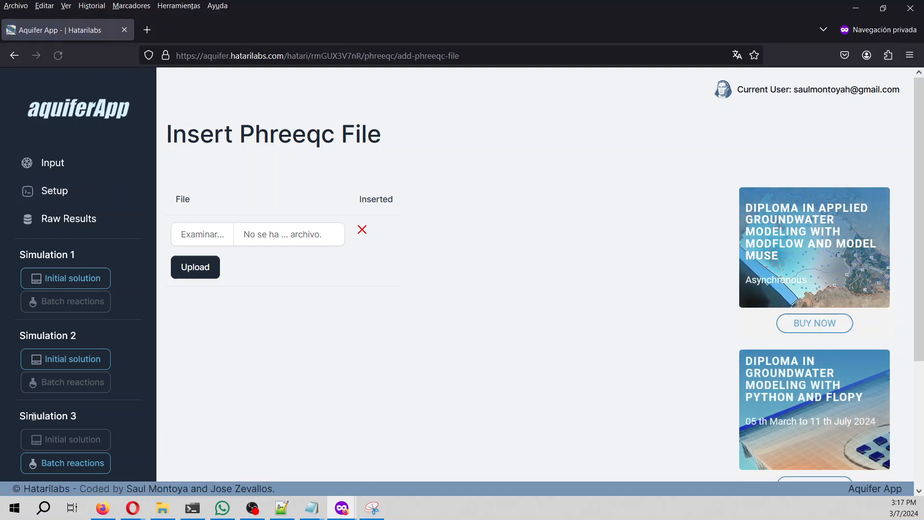
{"action": "left_click", "coordinate": [32, 169]}
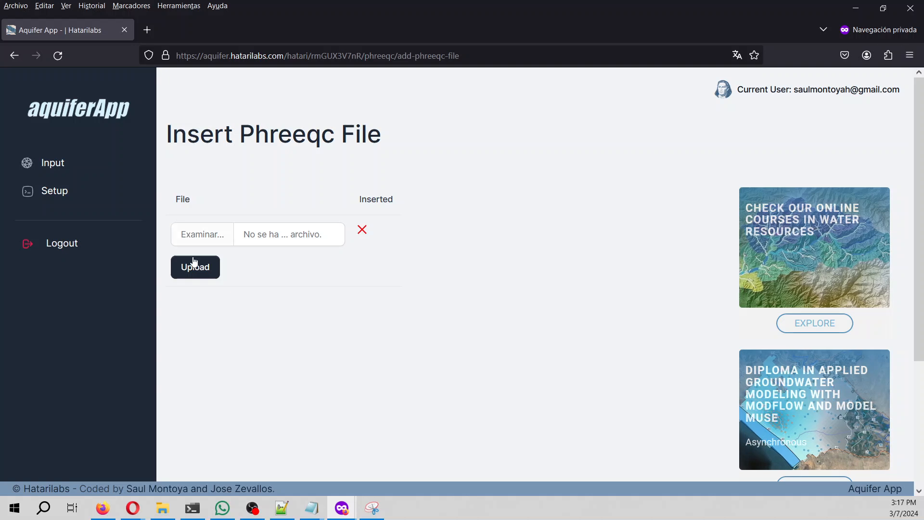
Step: Upload swGwMixing.in from Documents as the Phreeqc input file and review its contents
{"action": "left_click", "coordinate": [197, 231]}
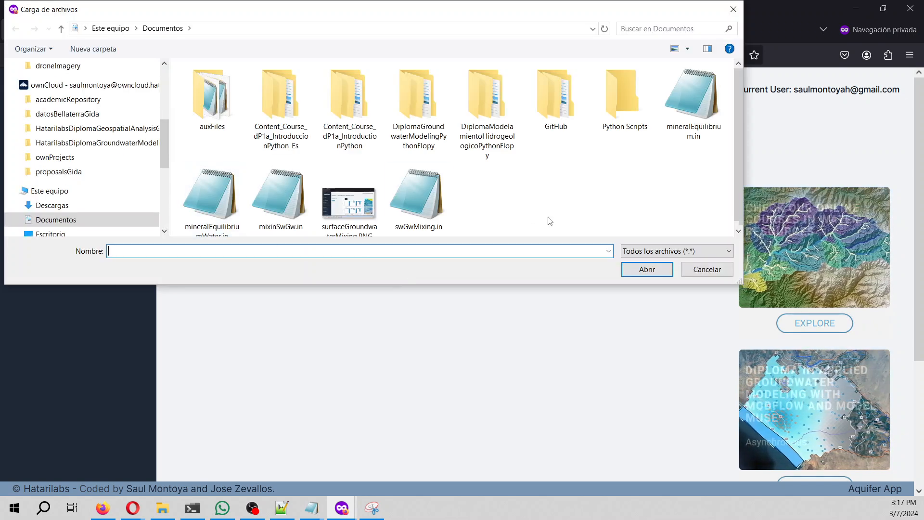
{"action": "scroll", "coordinate": [549, 221], "scroll_direction": "down", "scroll_amount": 1}
{"action": "left_click", "coordinate": [406, 202]}
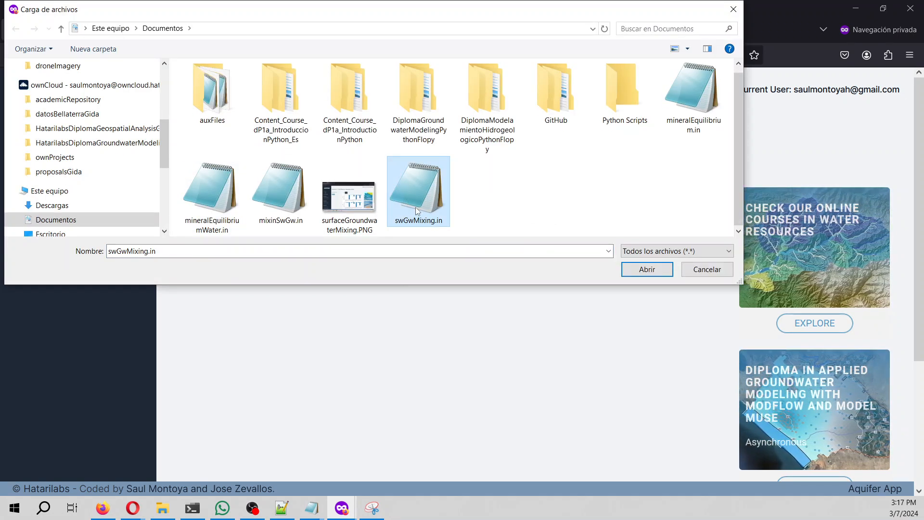
{"action": "double_click", "coordinate": [414, 207]}
{"action": "left_click", "coordinate": [198, 267]}
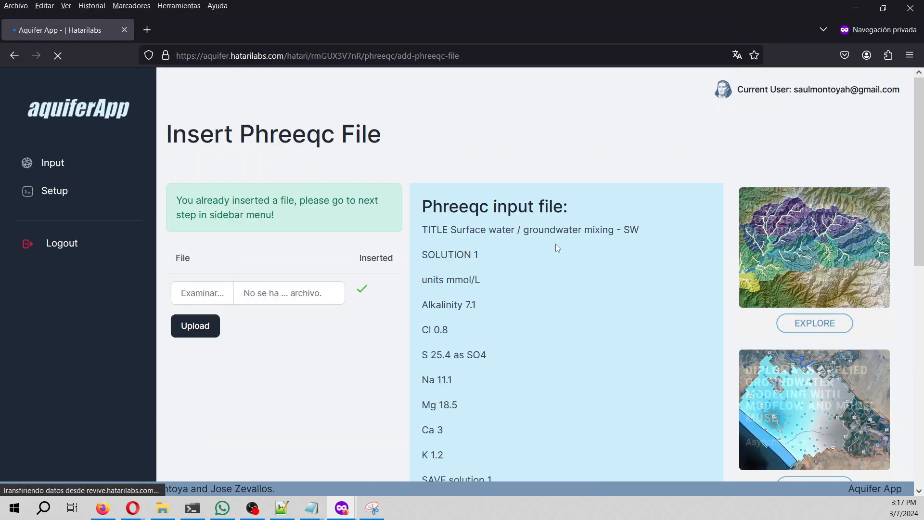
{"action": "scroll", "coordinate": [556, 248], "scroll_direction": "down", "scroll_amount": 6}
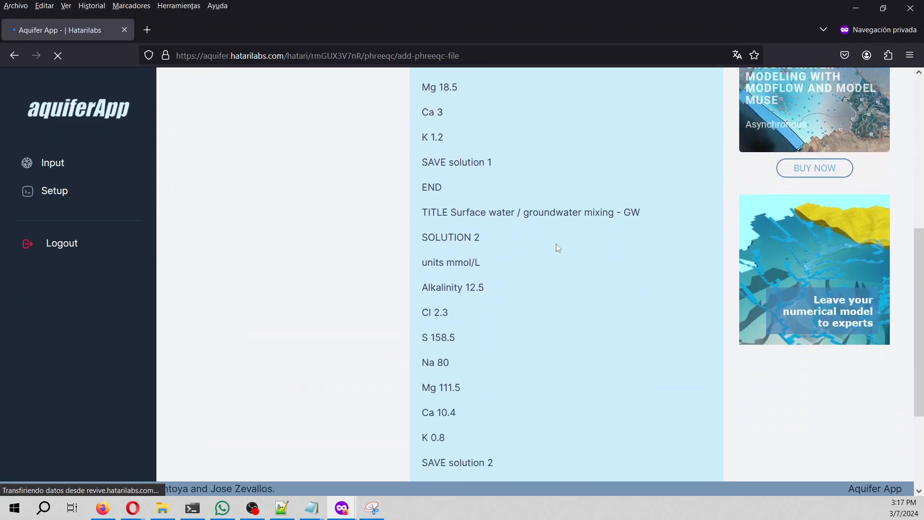
{"action": "scroll", "coordinate": [556, 243], "scroll_direction": "down", "scroll_amount": 3}
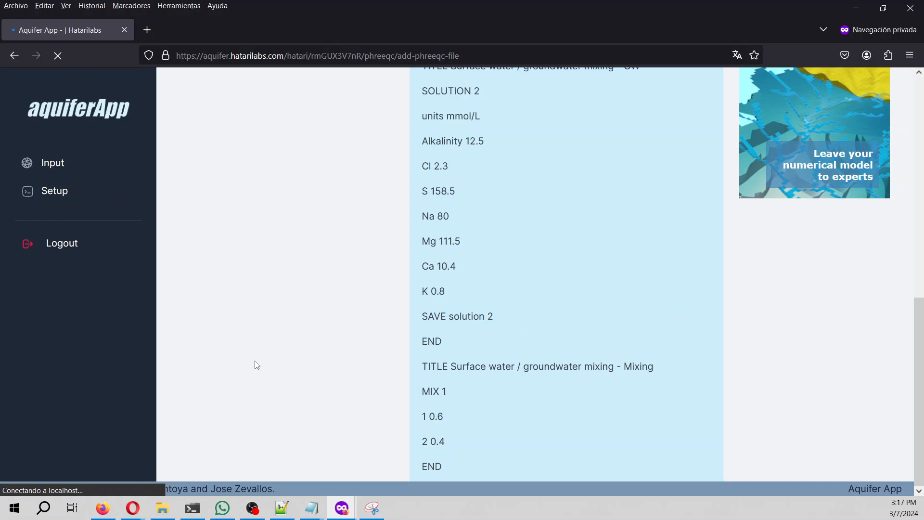
{"action": "scroll", "coordinate": [320, 128], "scroll_direction": "up", "scroll_amount": 6}
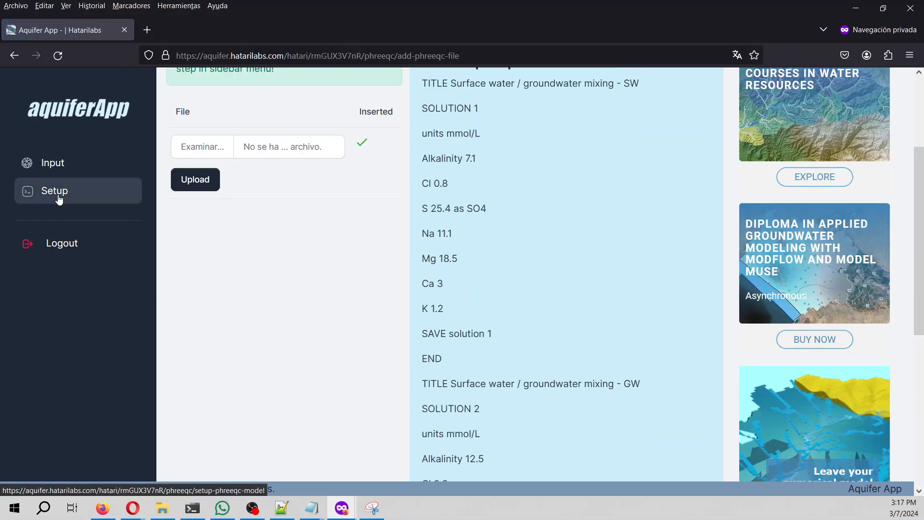
Step: Run the Phreeqc model with the phreeqc.dat database and compile its results
{"action": "left_click", "coordinate": [59, 199]}
{"action": "left_click", "coordinate": [258, 189]}
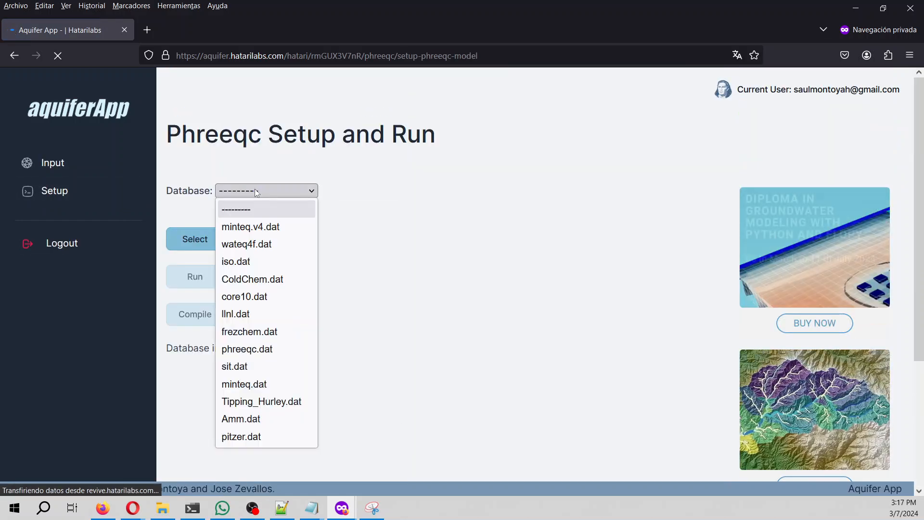
{"action": "left_click", "coordinate": [271, 356]}
{"action": "left_click", "coordinate": [207, 239]}
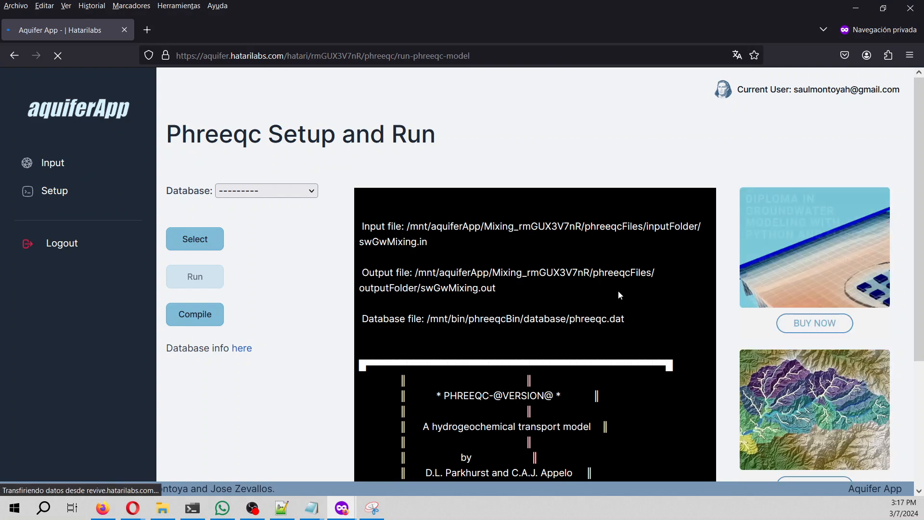
{"action": "scroll", "coordinate": [618, 291], "scroll_direction": "down", "scroll_amount": 3}
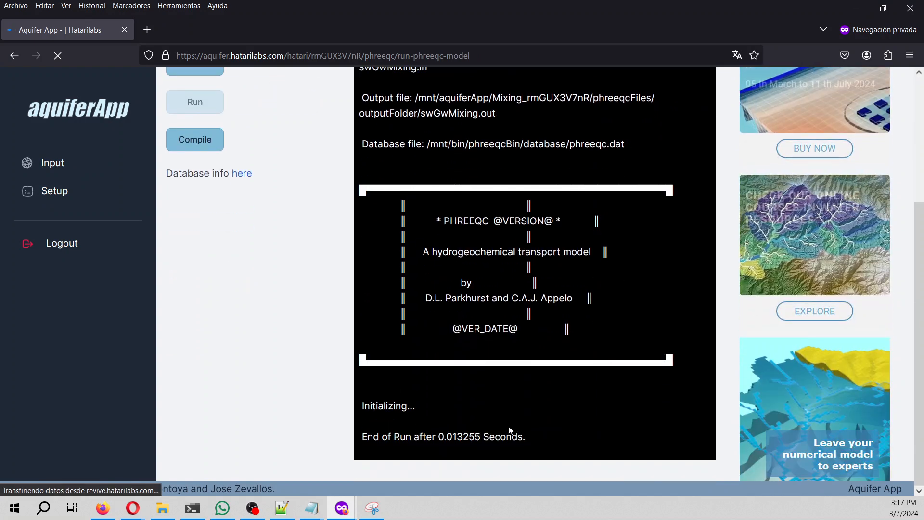
{"action": "scroll", "coordinate": [571, 308], "scroll_direction": "up", "scroll_amount": 3}
{"action": "scroll", "coordinate": [547, 297], "scroll_direction": "down", "scroll_amount": 2}
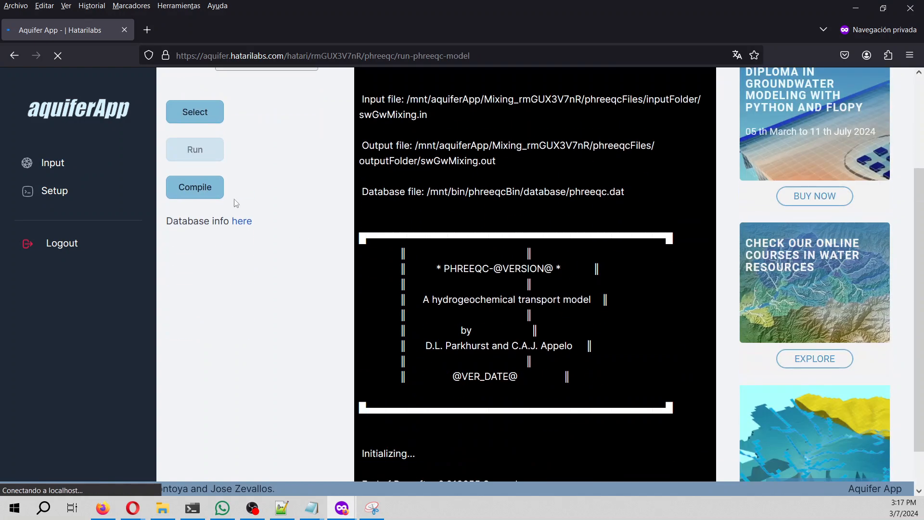
{"action": "left_click", "coordinate": [185, 191]}
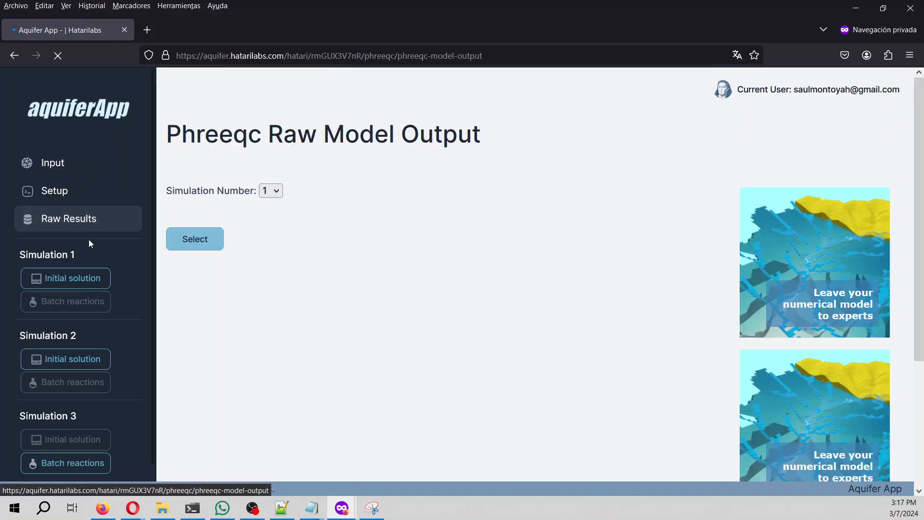
Step: Examine the raw model output of simulations 1, 2 and 3 one after another
{"action": "left_click", "coordinate": [195, 241]}
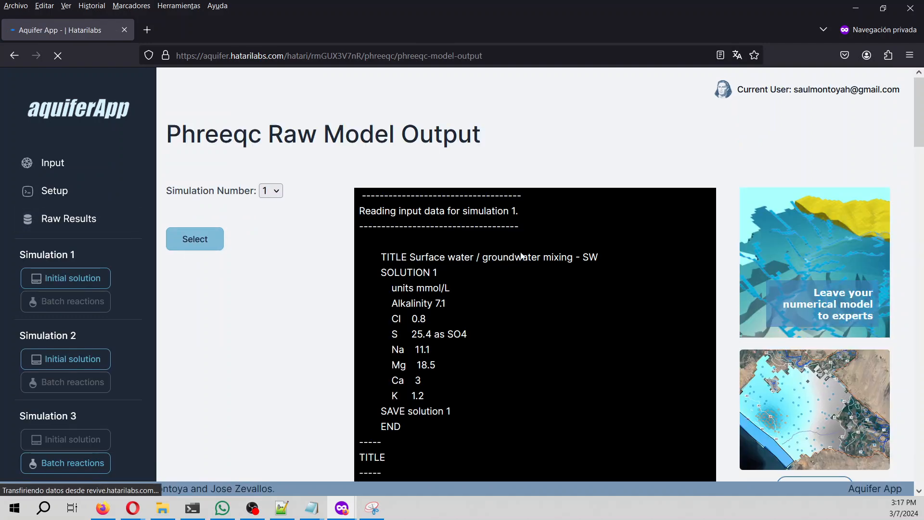
{"action": "scroll", "coordinate": [506, 251], "scroll_direction": "down", "scroll_amount": 10}
{"action": "scroll", "coordinate": [530, 255], "scroll_direction": "up", "scroll_amount": 10}
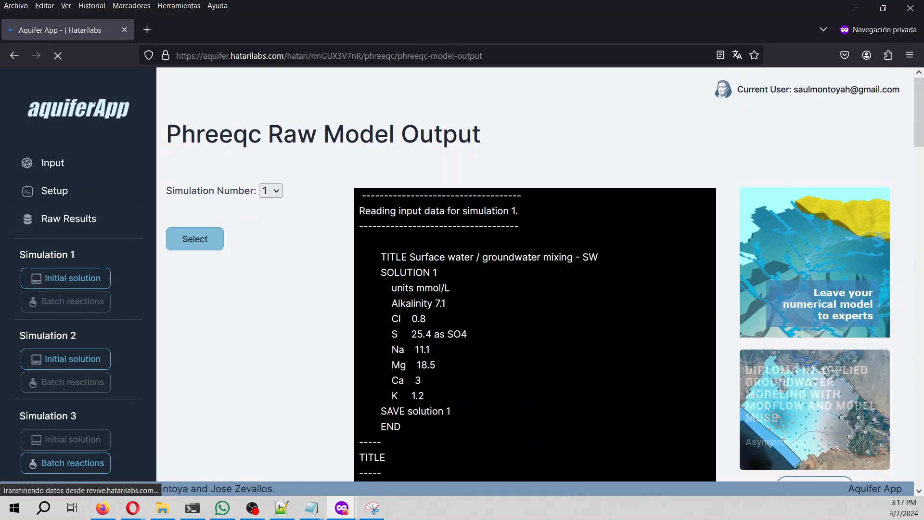
{"action": "left_click", "coordinate": [268, 190]}
{"action": "left_click", "coordinate": [272, 229]}
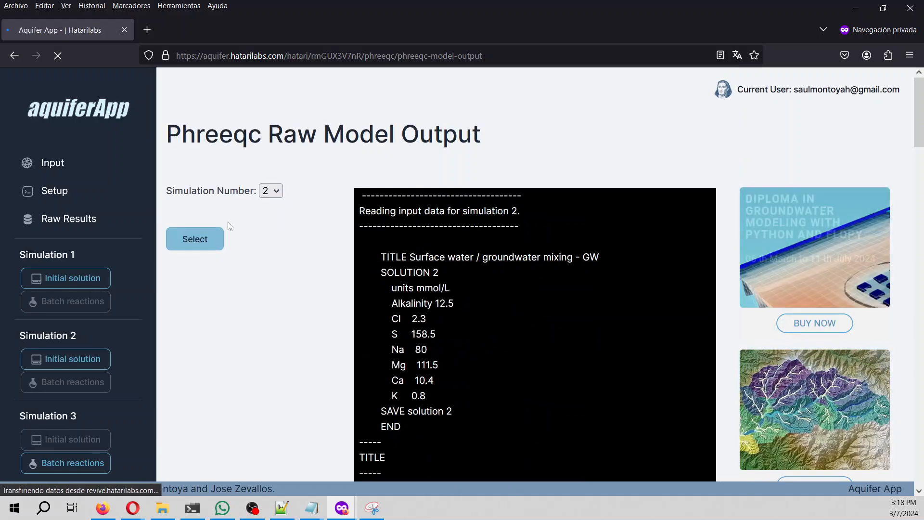
{"action": "left_click", "coordinate": [263, 197]}
{"action": "left_click", "coordinate": [269, 241]}
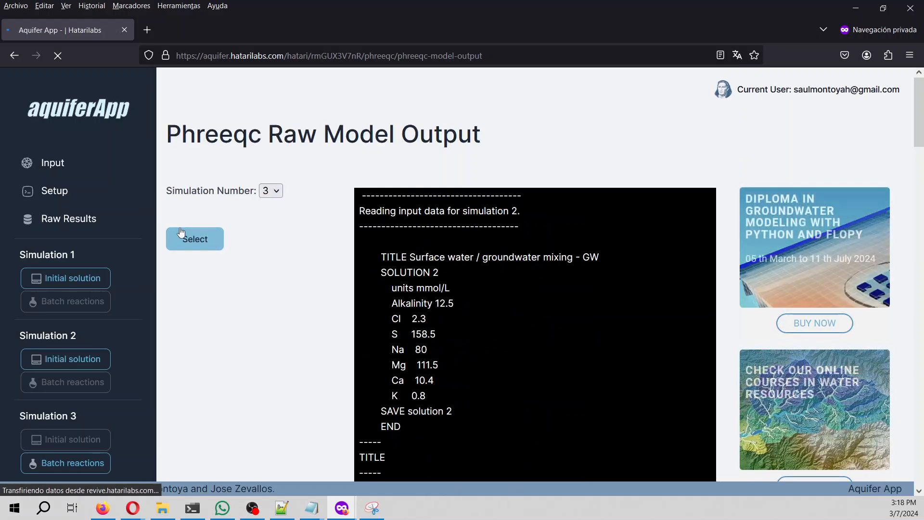
{"action": "left_click", "coordinate": [193, 238]}
Step: View the solution composition of Simulation 1's initial solution as a table and as a graph
{"action": "left_click", "coordinate": [58, 279]}
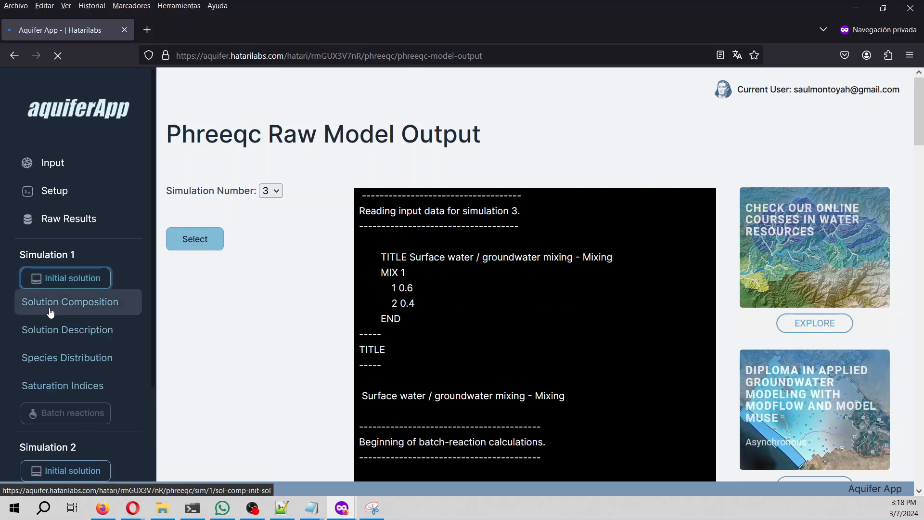
{"action": "left_click", "coordinate": [51, 312]}
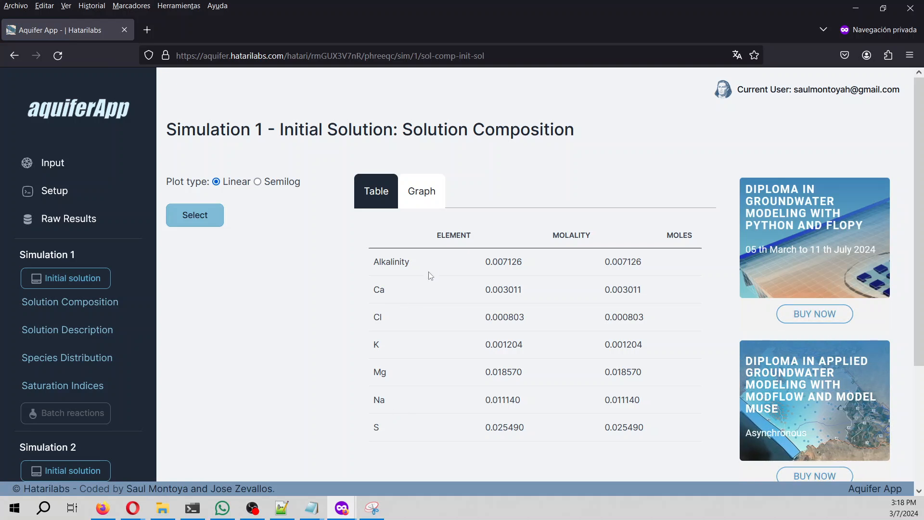
{"action": "left_click", "coordinate": [427, 202]}
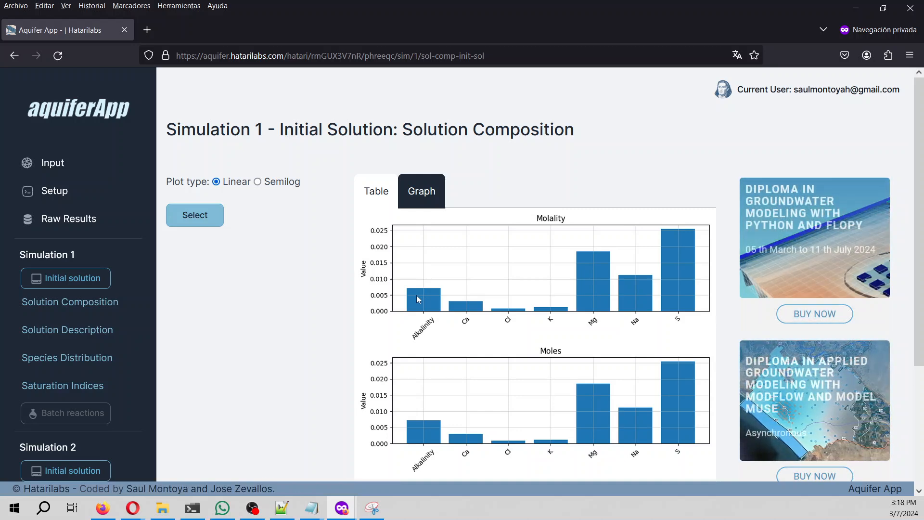
Step: Examine the solution description of Simulation 1's initial solution, including the electrical balance and percent error
{"action": "left_click", "coordinate": [63, 332]}
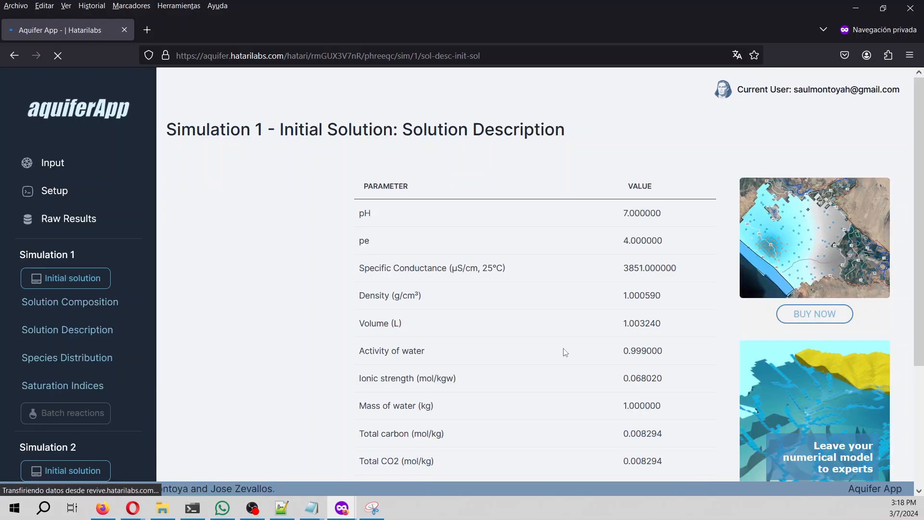
{"action": "scroll", "coordinate": [564, 352], "scroll_direction": "down", "scroll_amount": 3}
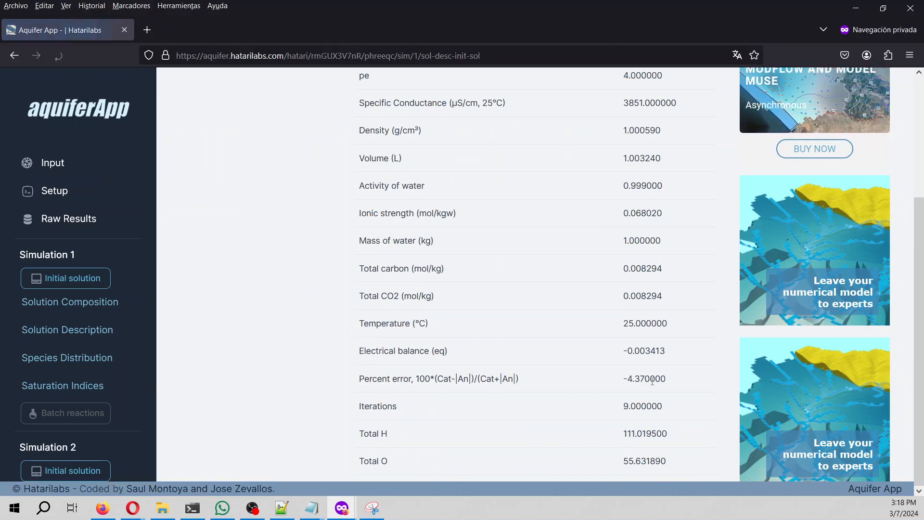
{"action": "scroll", "coordinate": [652, 381], "scroll_direction": "up", "scroll_amount": 2}
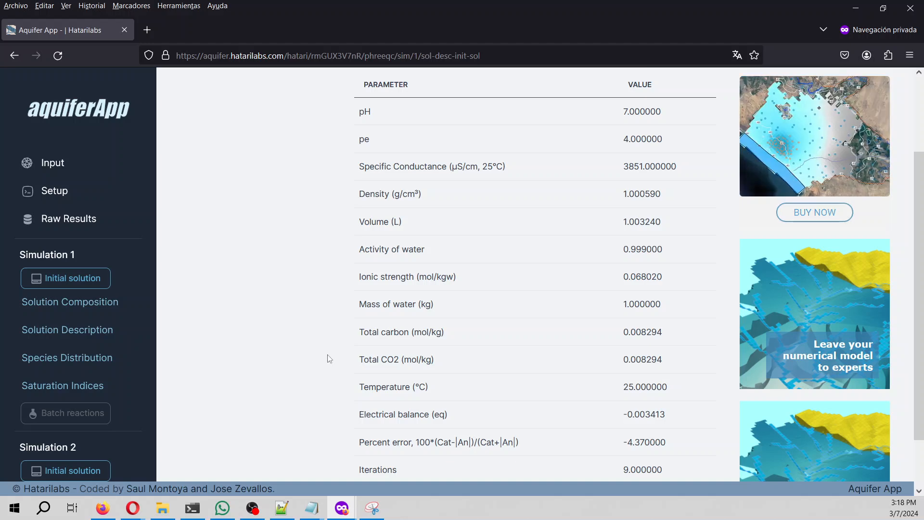
Step: Examine the species distribution of Simulation 1's initial solution in the charts by element
{"action": "left_click", "coordinate": [80, 361]}
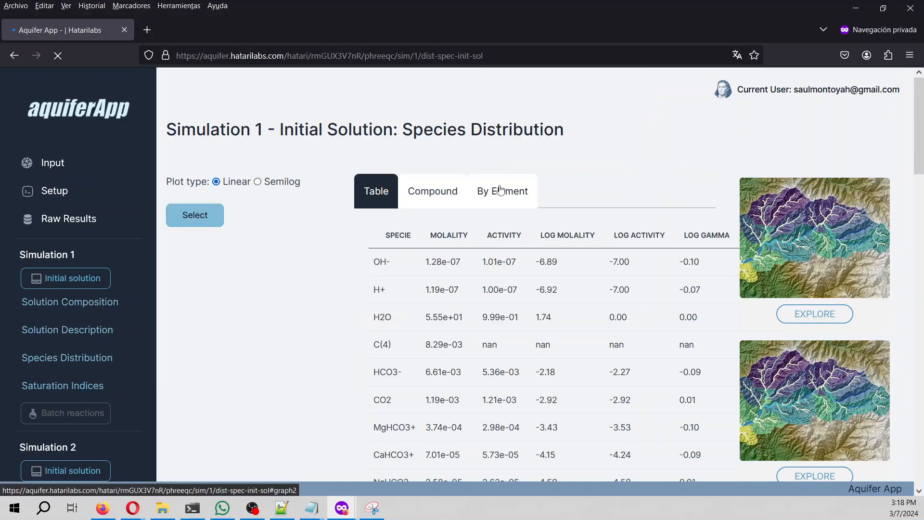
{"action": "left_click", "coordinate": [500, 190]}
{"action": "scroll", "coordinate": [487, 287], "scroll_direction": "down", "scroll_amount": 3}
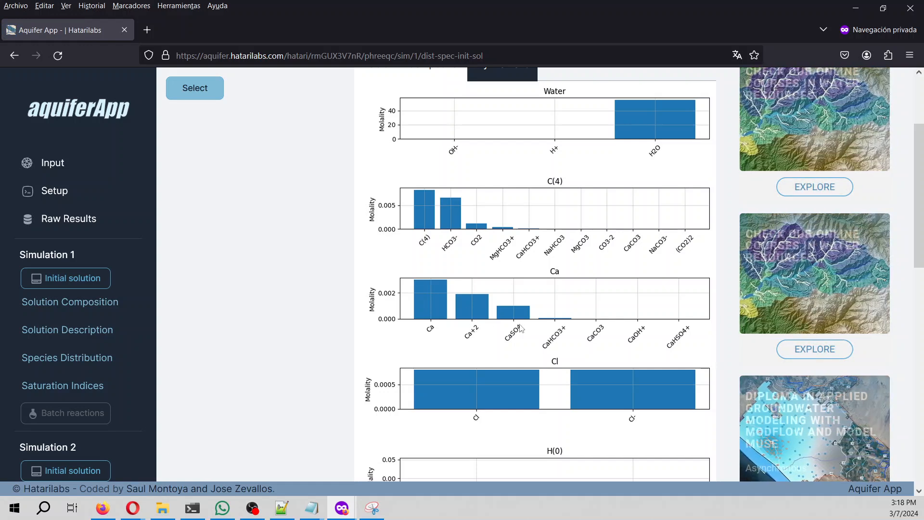
{"action": "scroll", "coordinate": [472, 214], "scroll_direction": "down", "scroll_amount": 4}
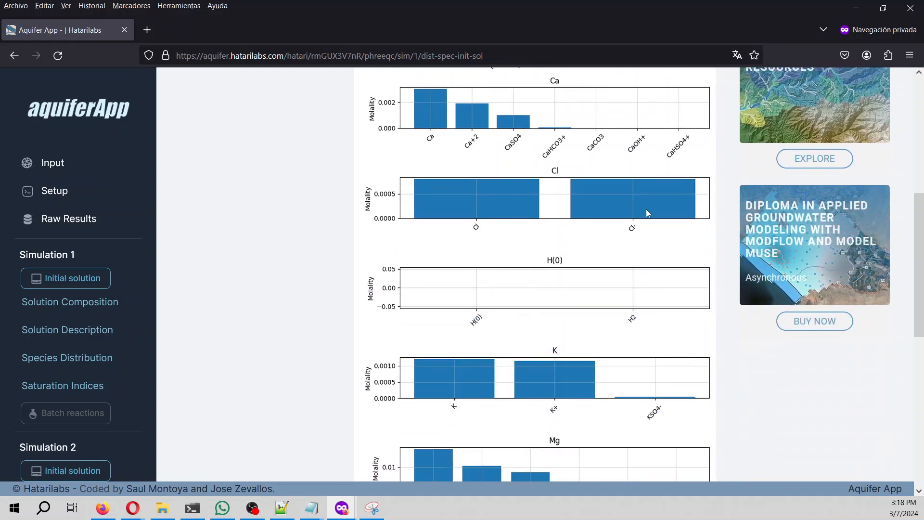
{"action": "scroll", "coordinate": [652, 243], "scroll_direction": "down", "scroll_amount": 3}
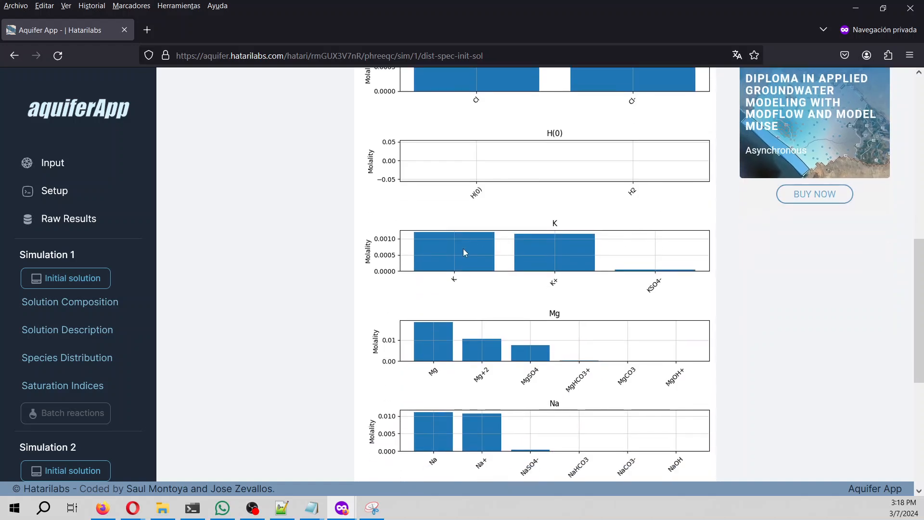
{"action": "scroll", "coordinate": [552, 265], "scroll_direction": "down", "scroll_amount": 3}
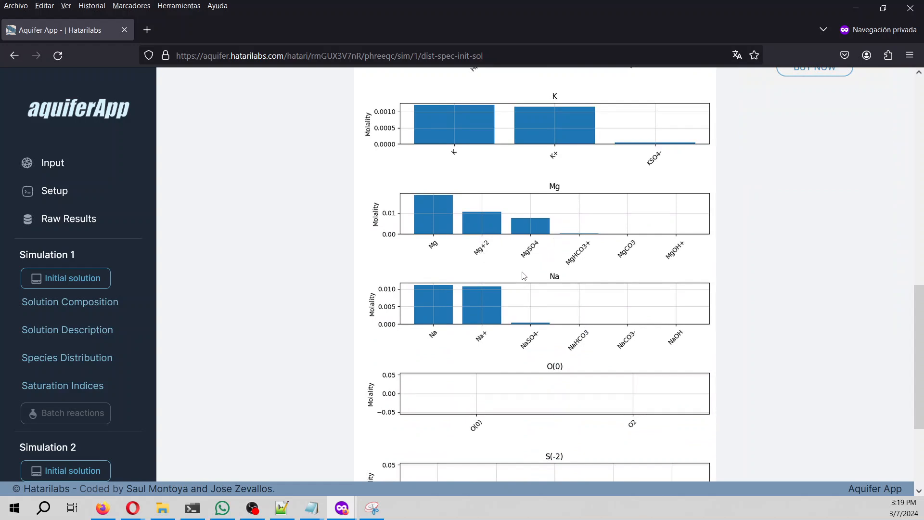
{"action": "scroll", "coordinate": [428, 400], "scroll_direction": "down", "scroll_amount": 3}
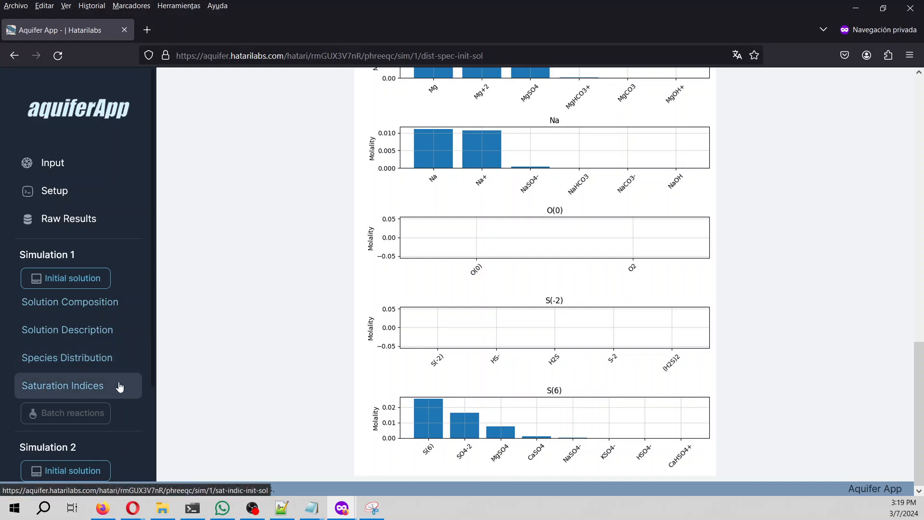
Step: View the solution composition graph of Simulation 2's initial solution
{"action": "scroll", "coordinate": [119, 386], "scroll_direction": "down", "scroll_amount": 3}
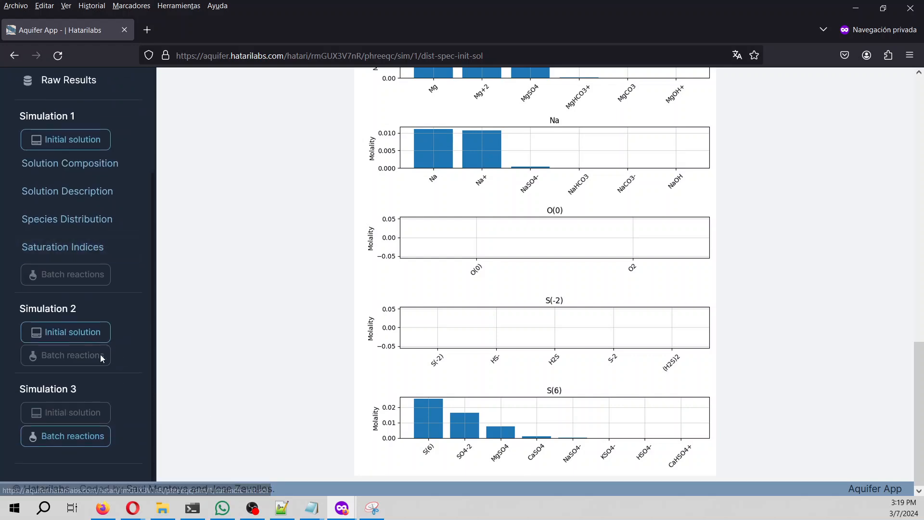
{"action": "left_click", "coordinate": [94, 336]}
{"action": "left_click", "coordinate": [28, 357]}
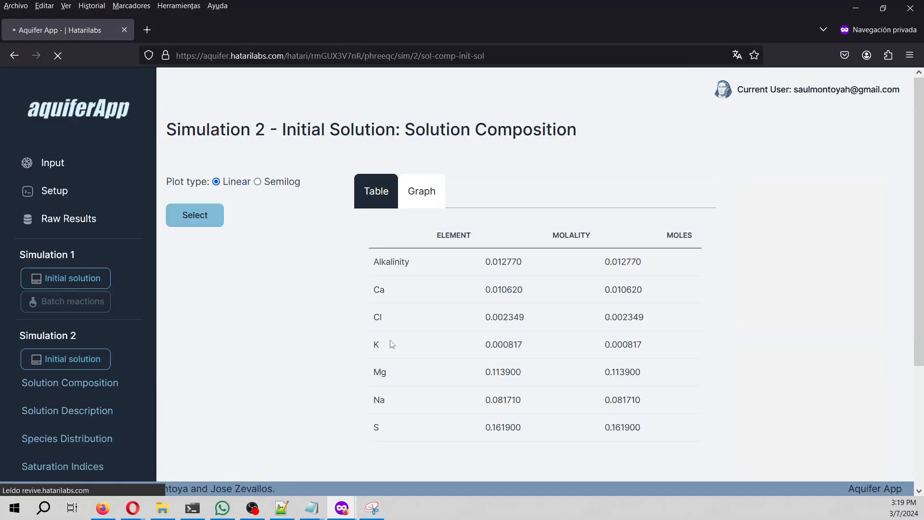
{"action": "left_click", "coordinate": [422, 193]}
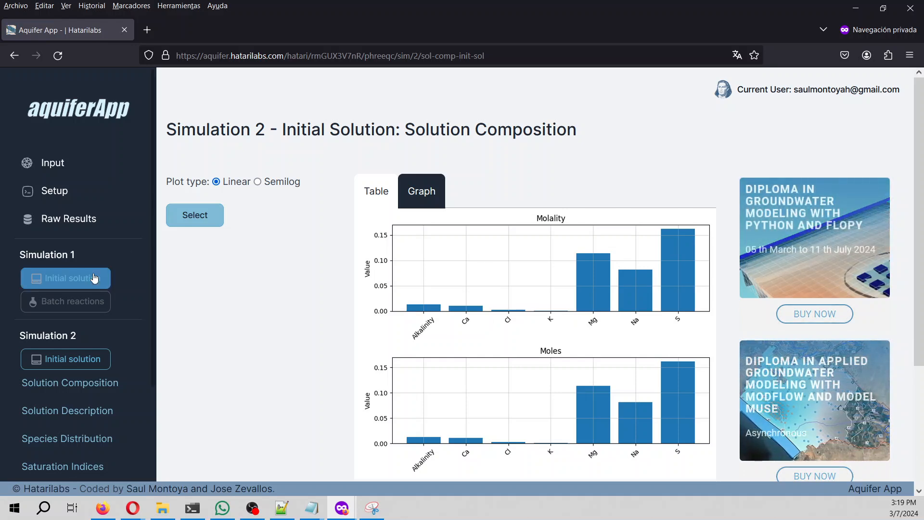
Step: View the solution composition of Simulation 1's initial solution again, first as a graph and then as a table
{"action": "left_click", "coordinate": [72, 278]}
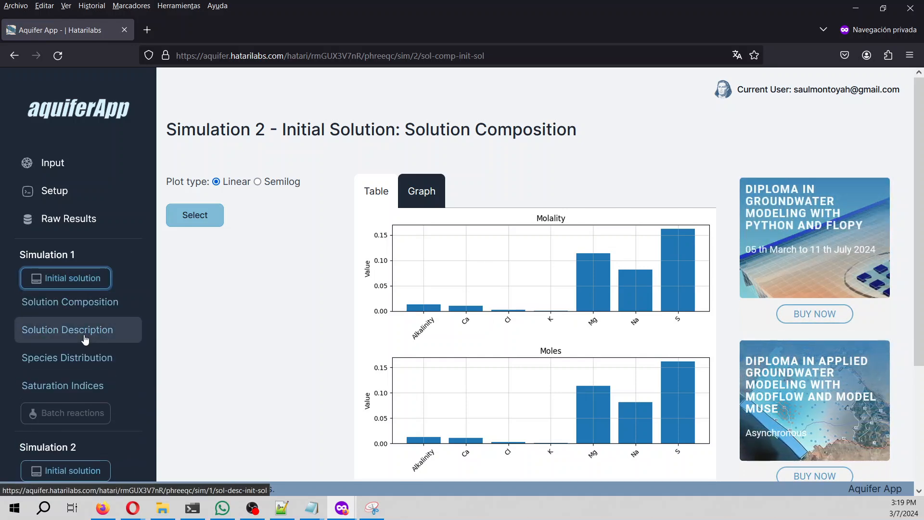
{"action": "left_click", "coordinate": [83, 330]}
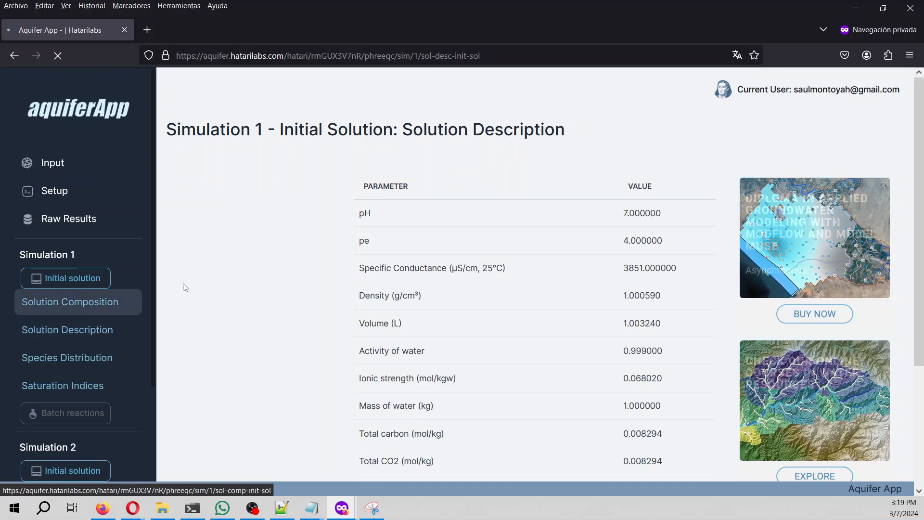
{"action": "left_click", "coordinate": [120, 302]}
{"action": "left_click", "coordinate": [432, 197]}
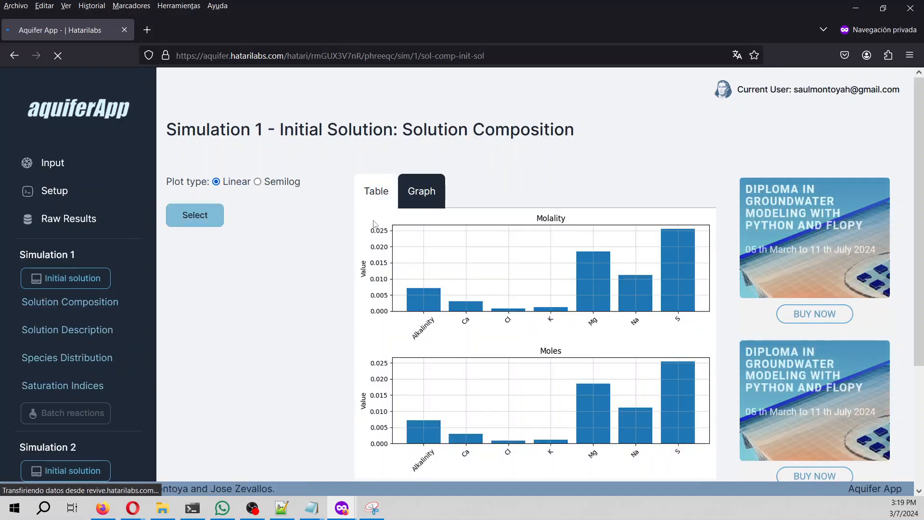
{"action": "left_click", "coordinate": [375, 200]}
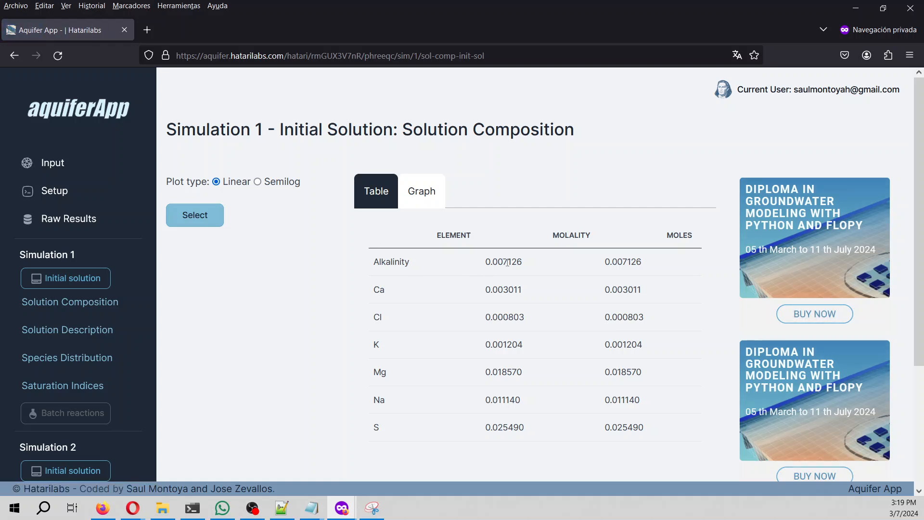
Step: Examine Simulation 2's initial solution composition, checking the alkalinity molality in the table and the molality and moles graphs
{"action": "scroll", "coordinate": [96, 336], "scroll_direction": "down", "scroll_amount": 3}
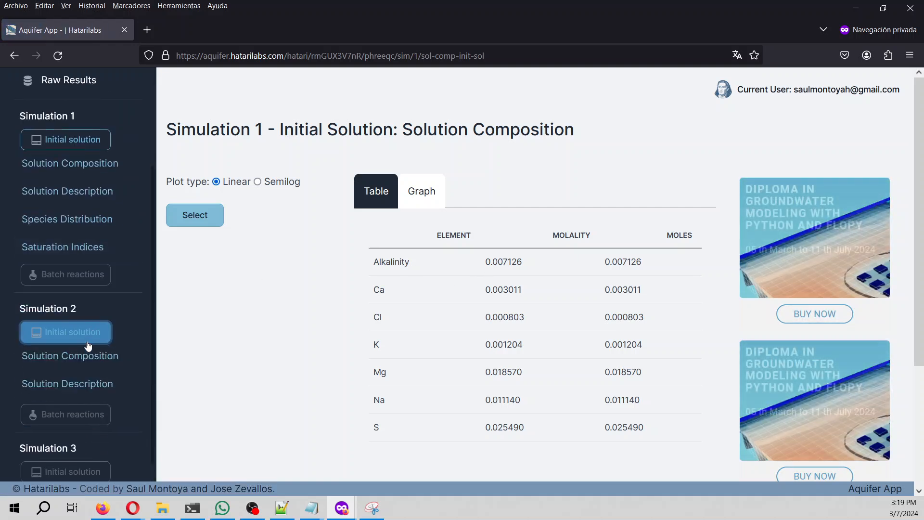
{"action": "left_click", "coordinate": [85, 355]}
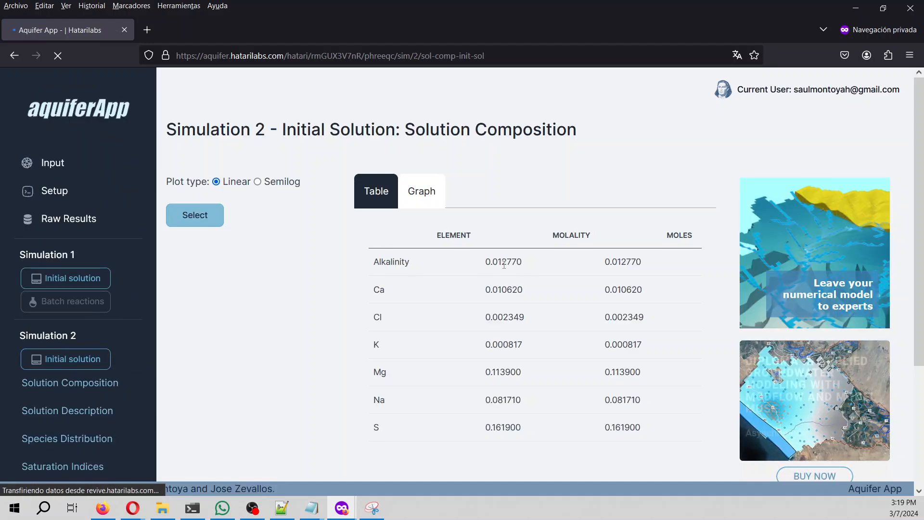
{"action": "left_click_drag", "start_coordinate": [509, 264], "coordinate": [486, 264]}
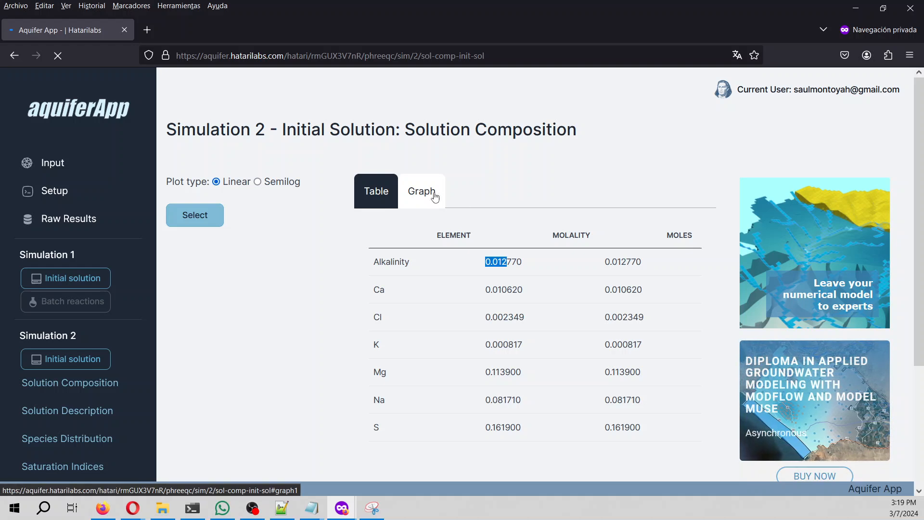
{"action": "left_click", "coordinate": [441, 206]}
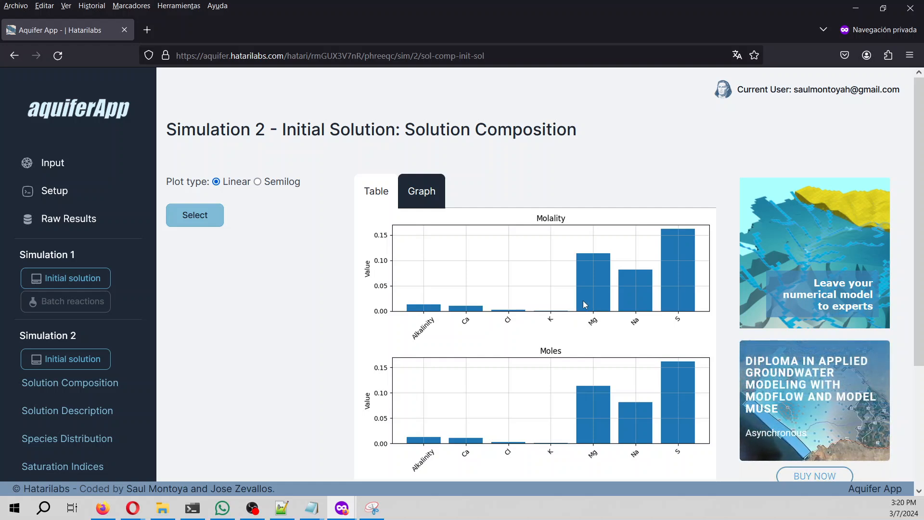
{"action": "scroll", "coordinate": [187, 327], "scroll_direction": "down", "scroll_amount": 3}
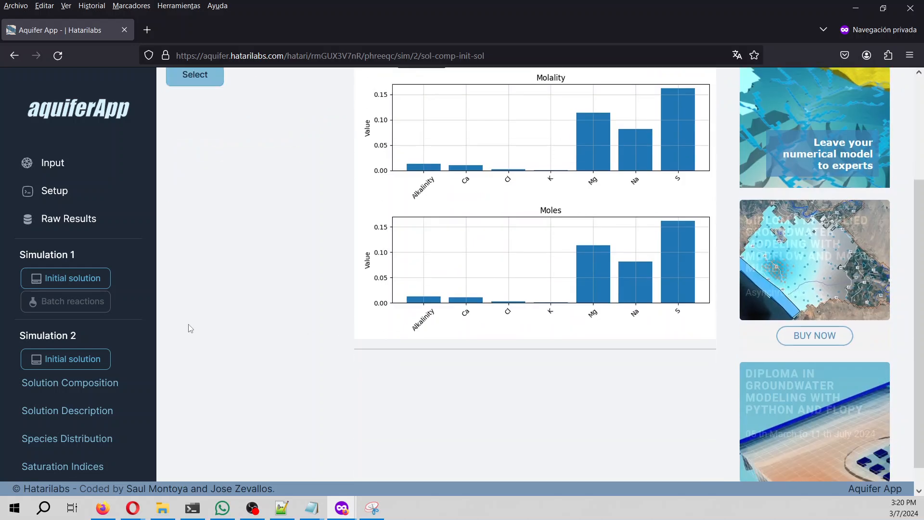
{"action": "scroll", "coordinate": [241, 347], "scroll_direction": "up", "scroll_amount": 2}
Step: Examine the species distribution of Simulation 2's initial solution in the charts by element, from water through S(6)
{"action": "scroll", "coordinate": [121, 378], "scroll_direction": "down", "scroll_amount": 3}
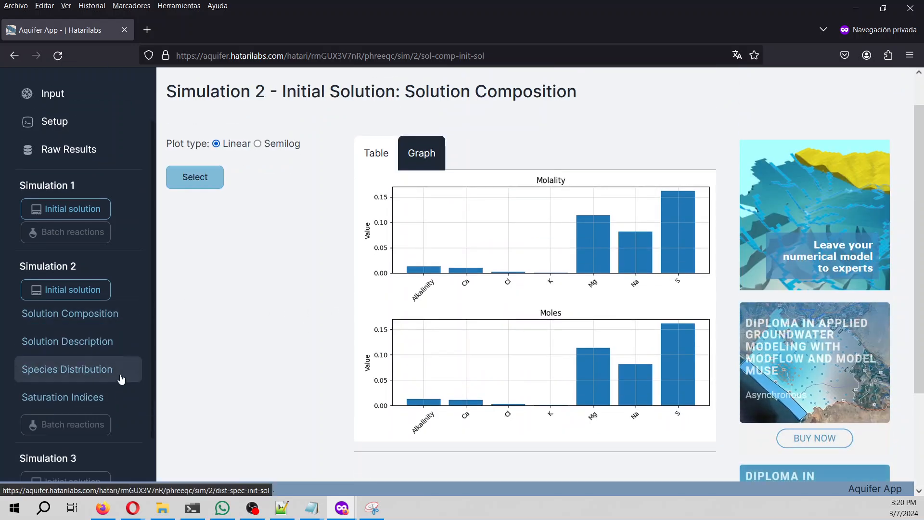
{"action": "left_click", "coordinate": [61, 368]}
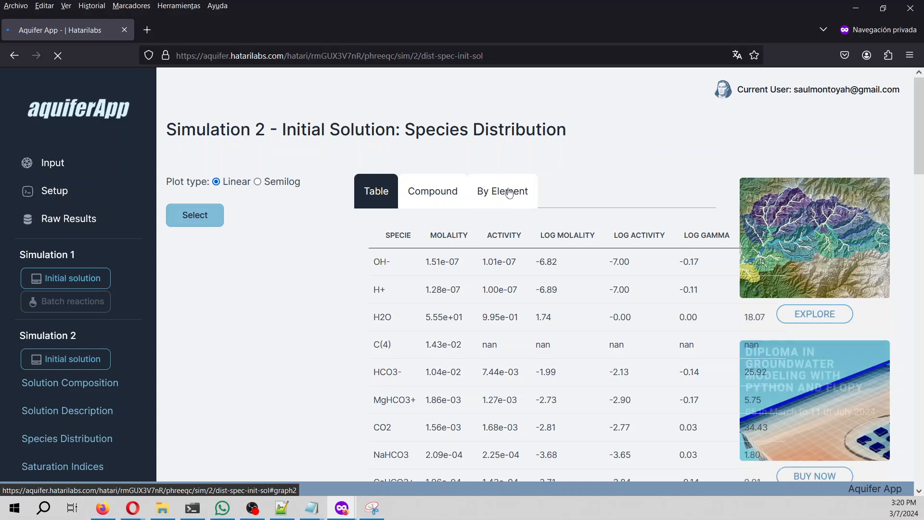
{"action": "left_click", "coordinate": [527, 199]}
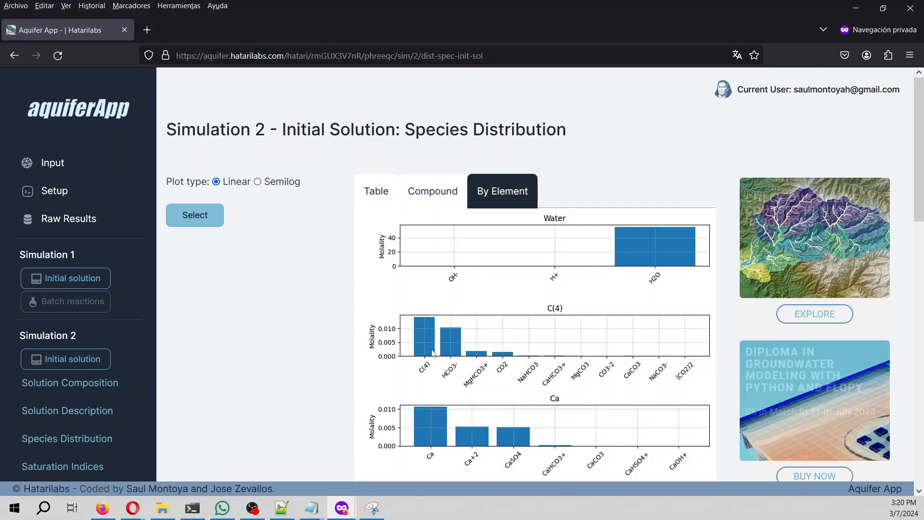
{"action": "scroll", "coordinate": [432, 353], "scroll_direction": "down", "scroll_amount": 2}
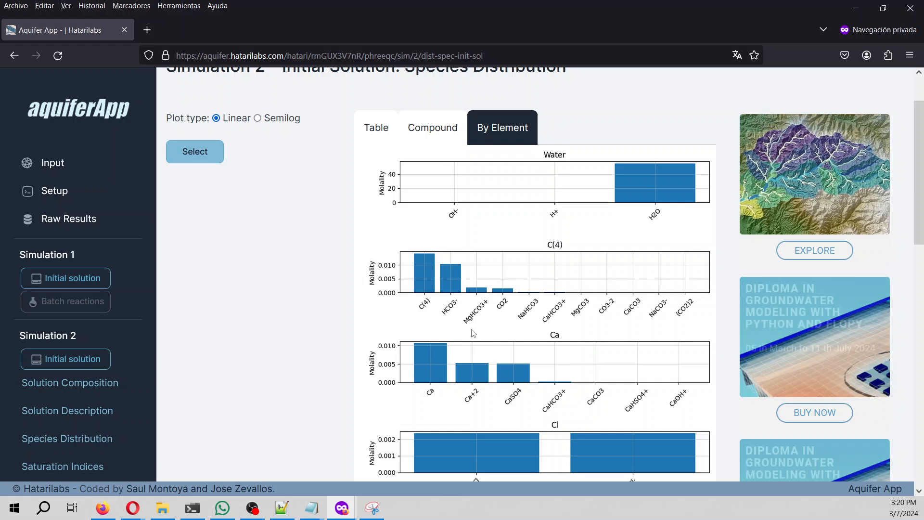
{"action": "scroll", "coordinate": [509, 368], "scroll_direction": "down", "scroll_amount": 1}
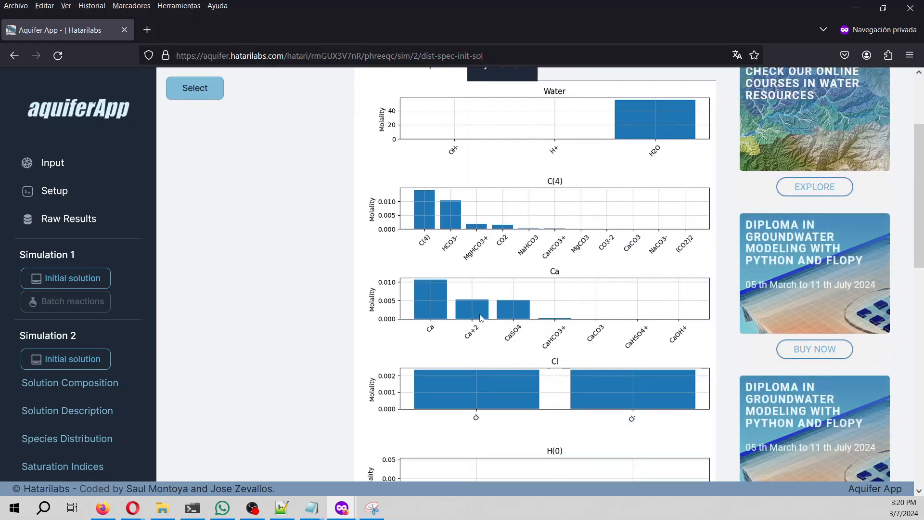
{"action": "scroll", "coordinate": [525, 331], "scroll_direction": "down", "scroll_amount": 2}
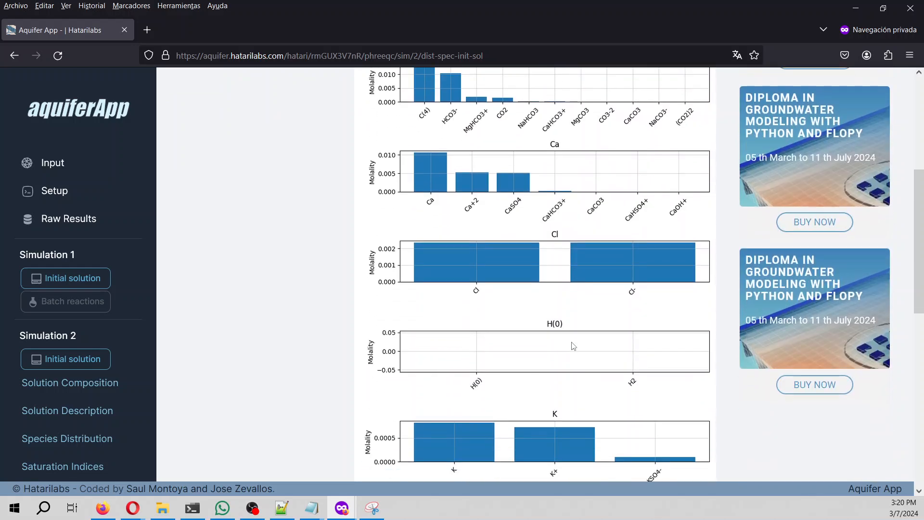
{"action": "scroll", "coordinate": [606, 310], "scroll_direction": "down", "scroll_amount": 3}
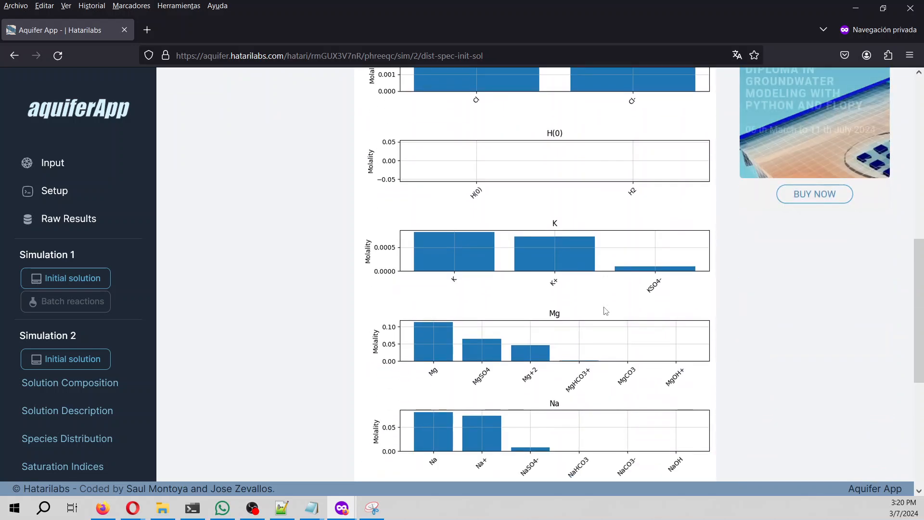
{"action": "scroll", "coordinate": [605, 311], "scroll_direction": "down", "scroll_amount": 1}
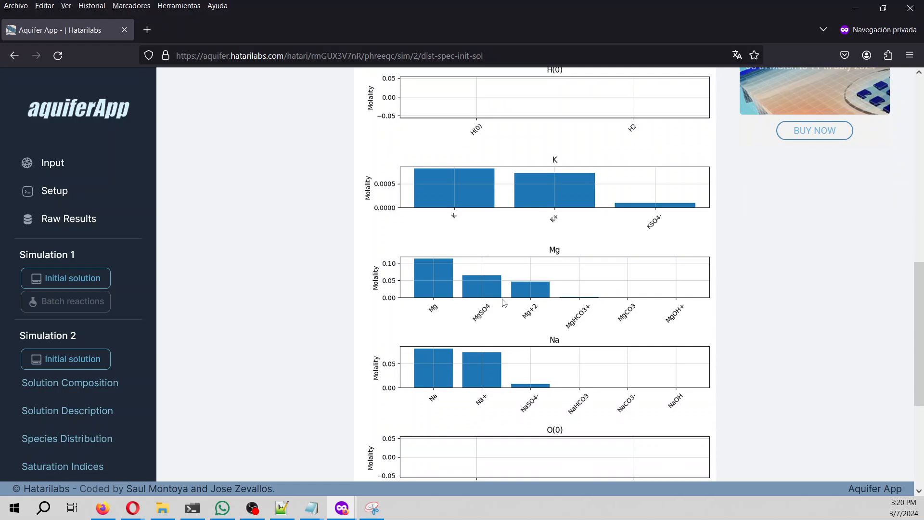
{"action": "scroll", "coordinate": [533, 312], "scroll_direction": "down", "scroll_amount": 2}
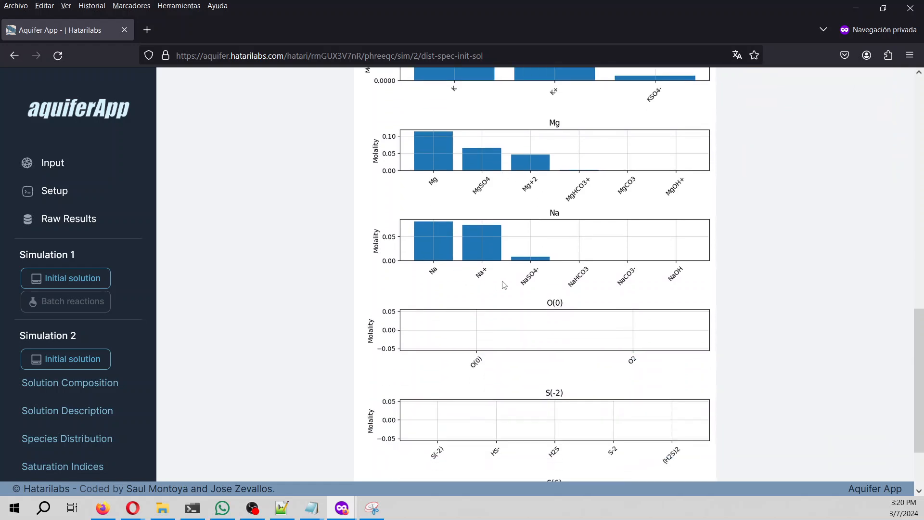
{"action": "scroll", "coordinate": [503, 258], "scroll_direction": "down", "scroll_amount": 2}
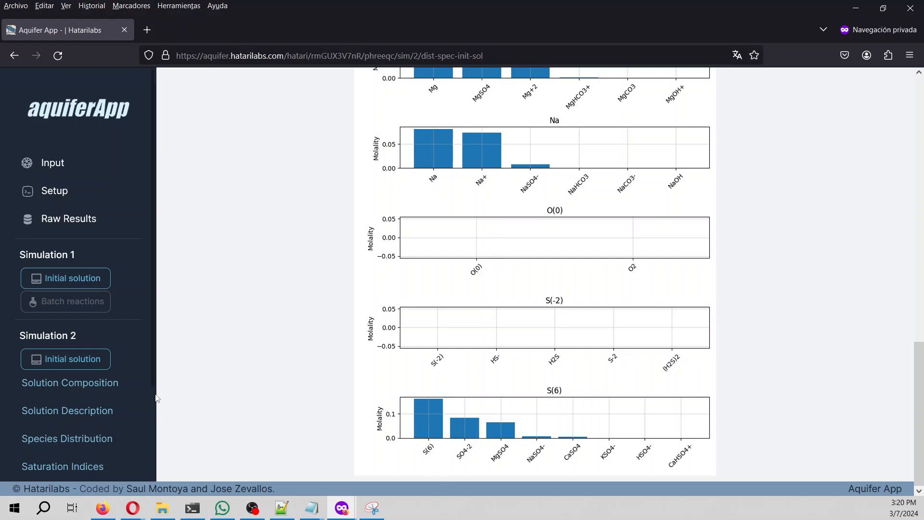
Step: View the solution composition of Simulation 3's batch reaction for batch number 1 as a table and as a graph
{"action": "scroll", "coordinate": [111, 404], "scroll_direction": "down", "scroll_amount": 3}
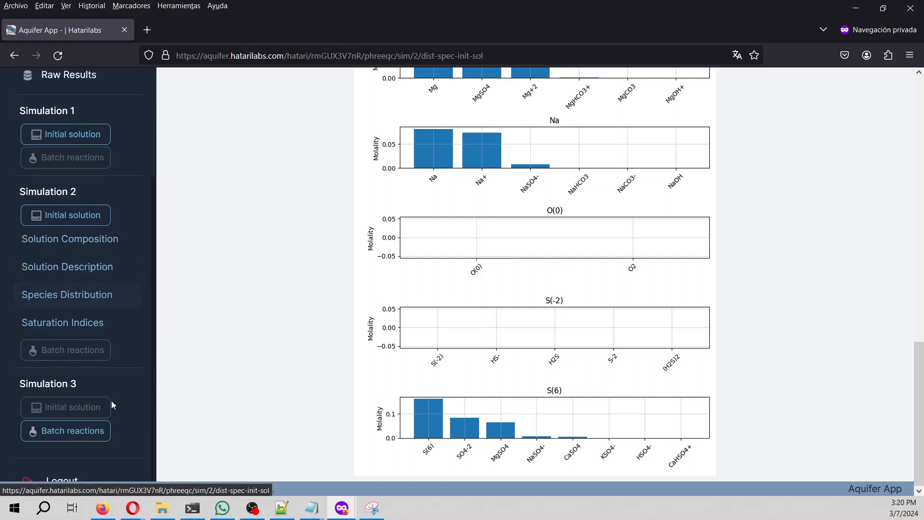
{"action": "left_click", "coordinate": [81, 431]}
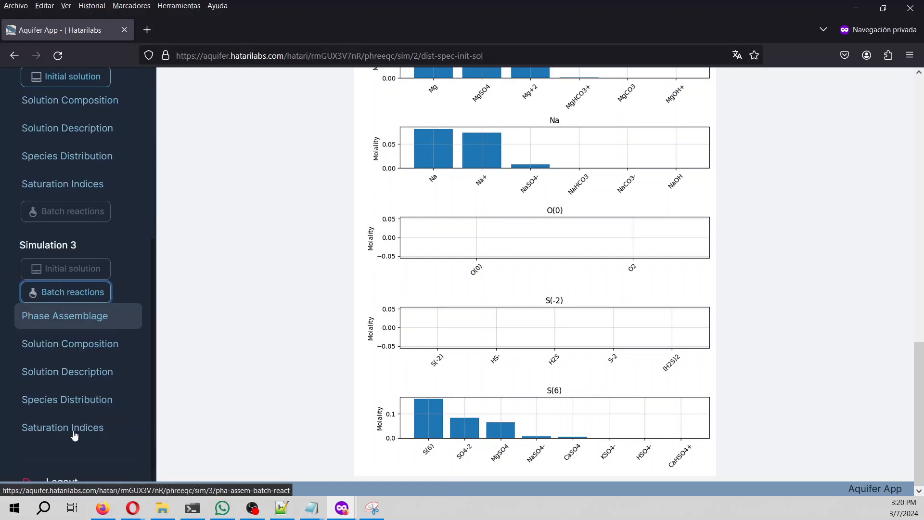
{"action": "left_click", "coordinate": [68, 344]}
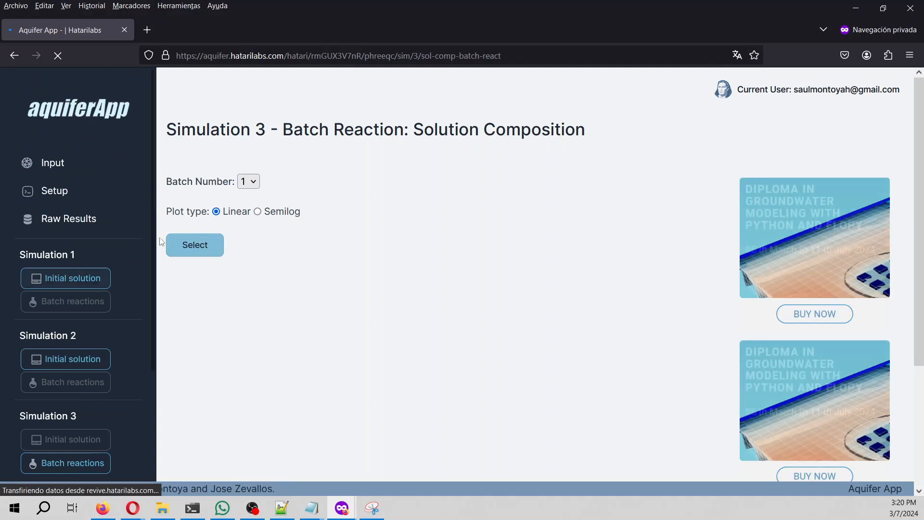
{"action": "left_click", "coordinate": [192, 247]}
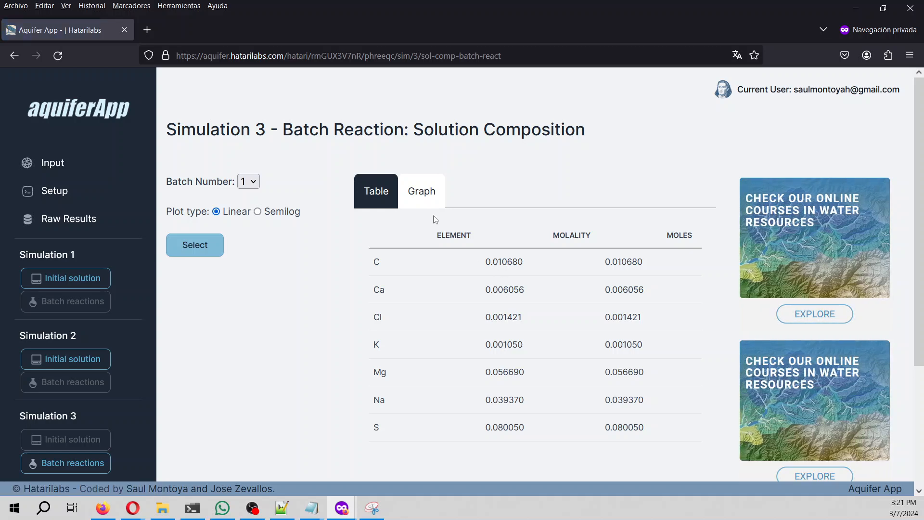
{"action": "left_click", "coordinate": [423, 195]}
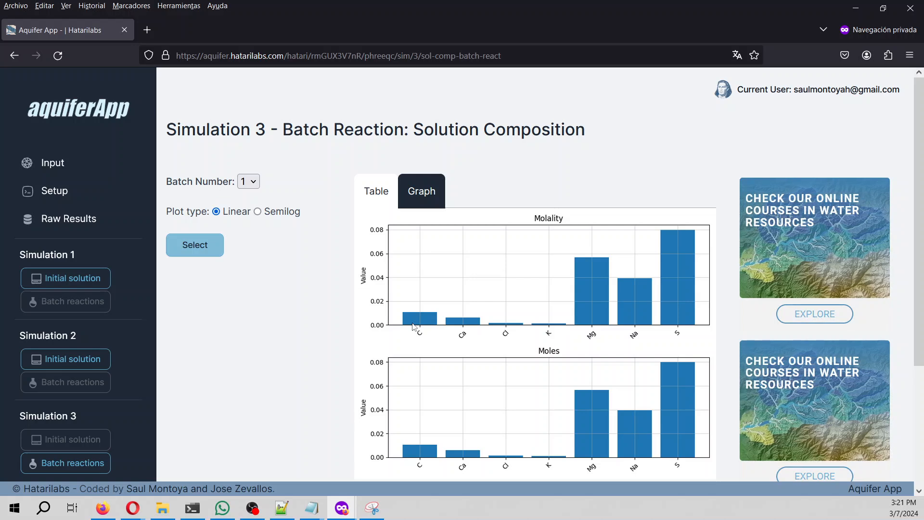
Step: Examine the solution description of Simulation 3's batch reaction and highlight the percent error value
{"action": "scroll", "coordinate": [104, 433], "scroll_direction": "down", "scroll_amount": 4}
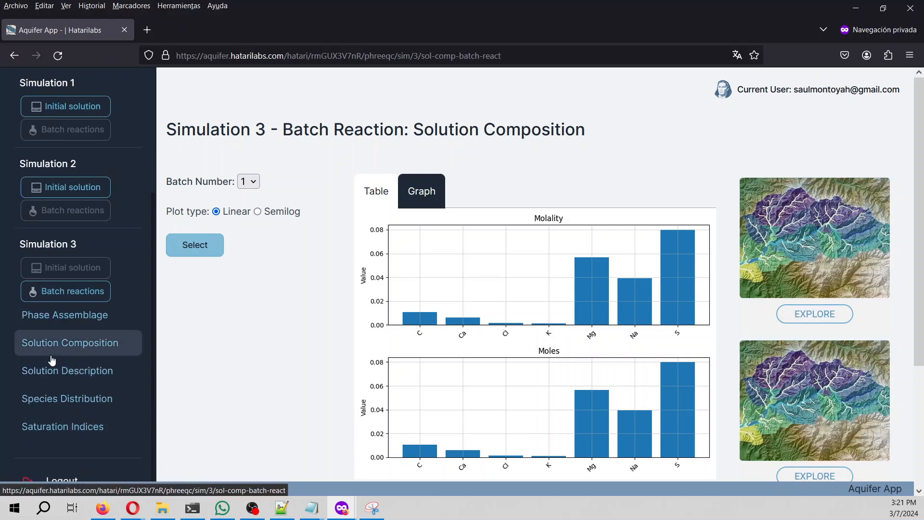
{"action": "left_click", "coordinate": [68, 375]}
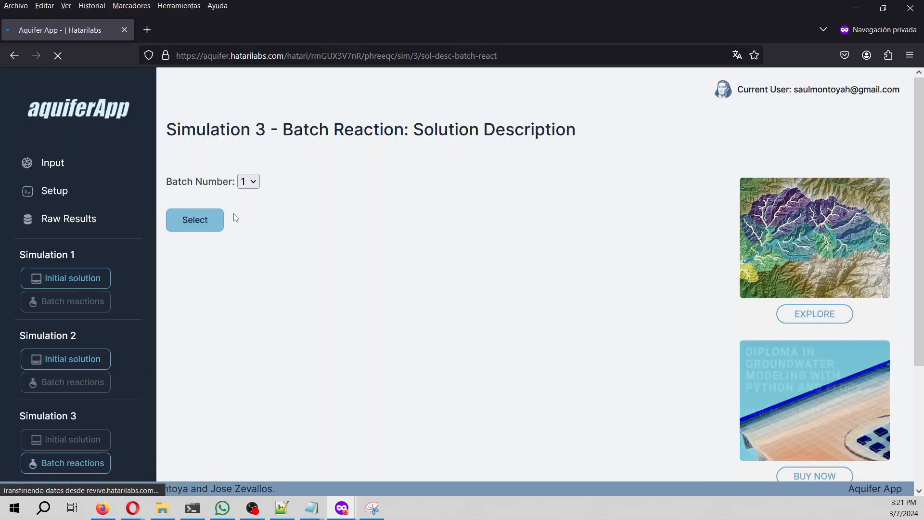
{"action": "scroll", "coordinate": [553, 289], "scroll_direction": "down", "scroll_amount": 2}
{"action": "scroll", "coordinate": [554, 289], "scroll_direction": "down", "scroll_amount": 2}
{"action": "left_click_drag", "start_coordinate": [624, 416], "coordinate": [649, 417]}
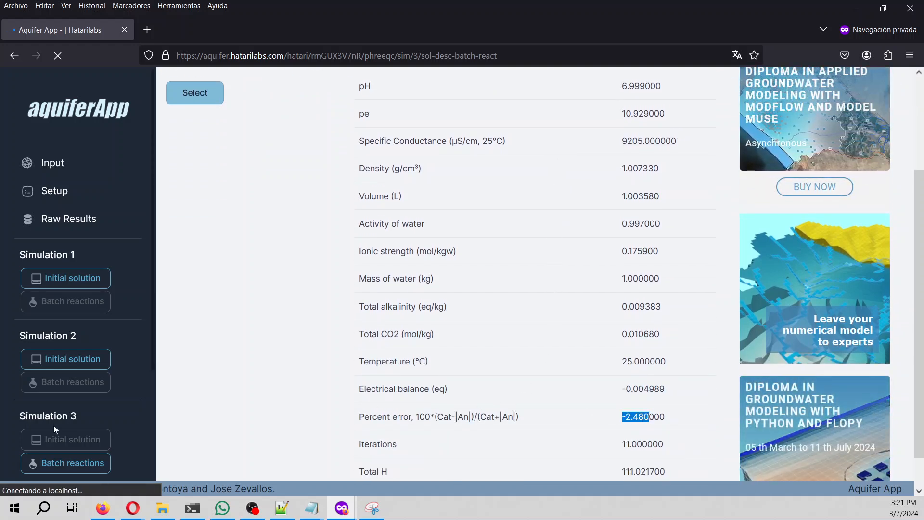
Step: Examine the species distribution of Simulation 3's batch reaction in the charts by element, from water through S(6)
{"action": "scroll", "coordinate": [58, 427], "scroll_direction": "down", "scroll_amount": 3}
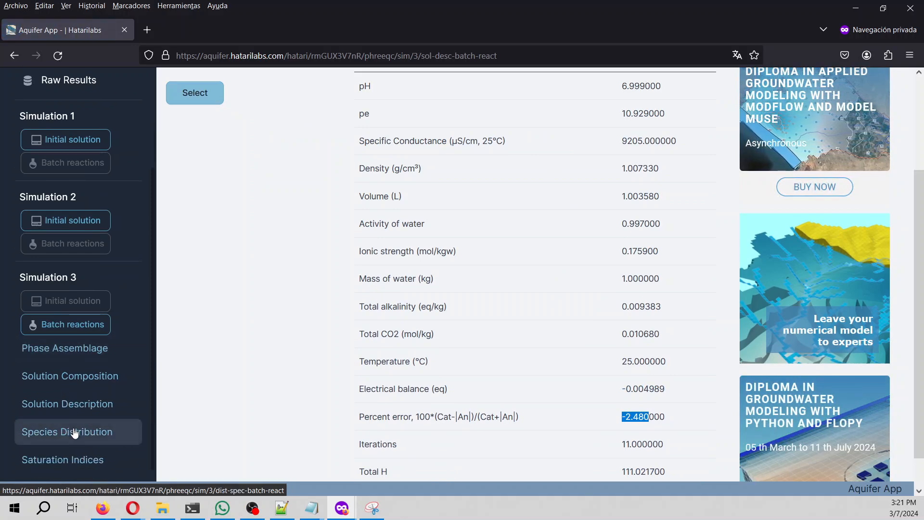
{"action": "left_click", "coordinate": [75, 432]}
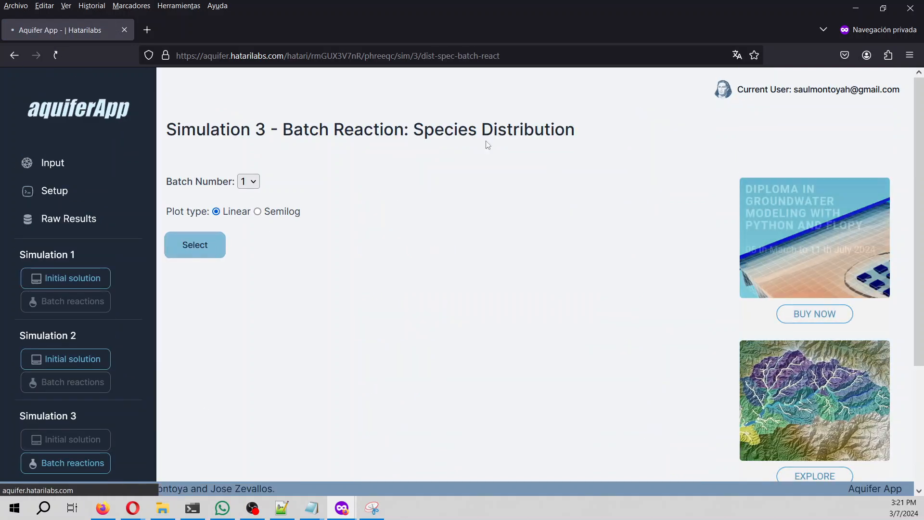
{"action": "left_click", "coordinate": [512, 197]}
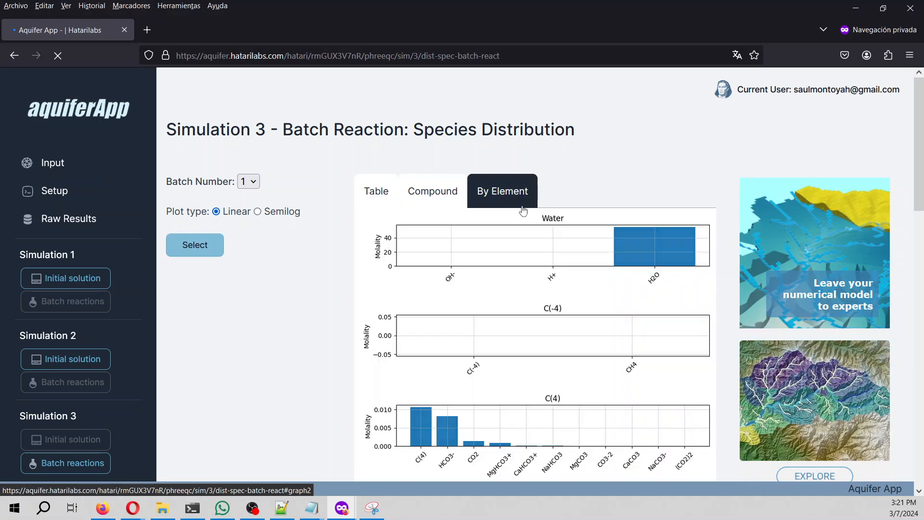
{"action": "scroll", "coordinate": [549, 243], "scroll_direction": "down", "scroll_amount": 3}
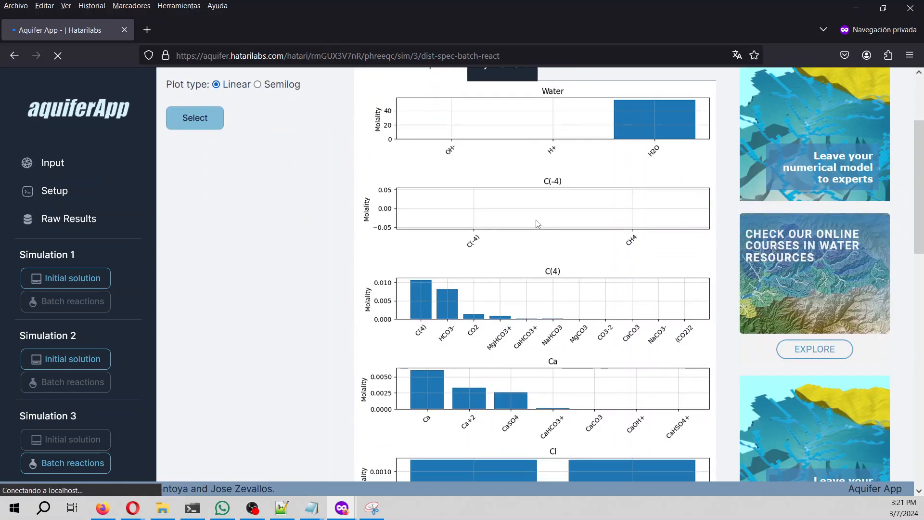
{"action": "scroll", "coordinate": [460, 328], "scroll_direction": "down", "scroll_amount": 2}
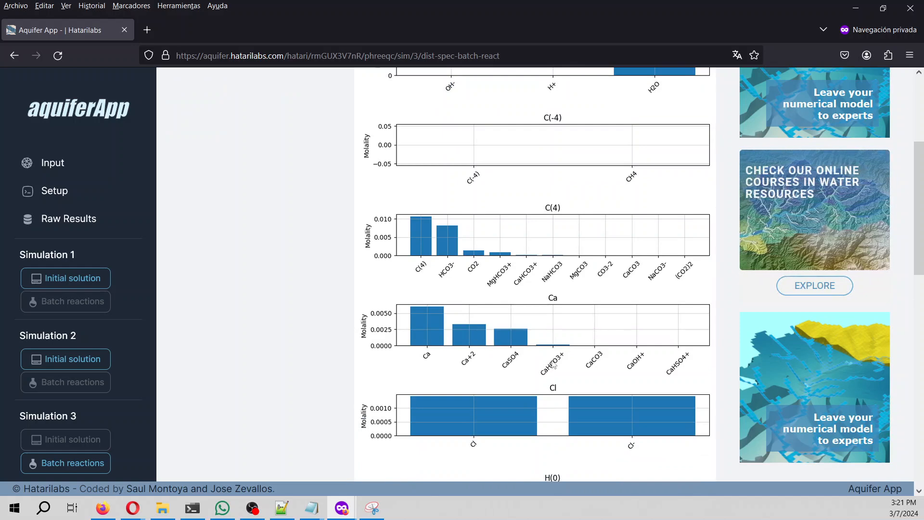
{"action": "scroll", "coordinate": [588, 381], "scroll_direction": "down", "scroll_amount": 3}
{"action": "scroll", "coordinate": [588, 384], "scroll_direction": "down", "scroll_amount": 3}
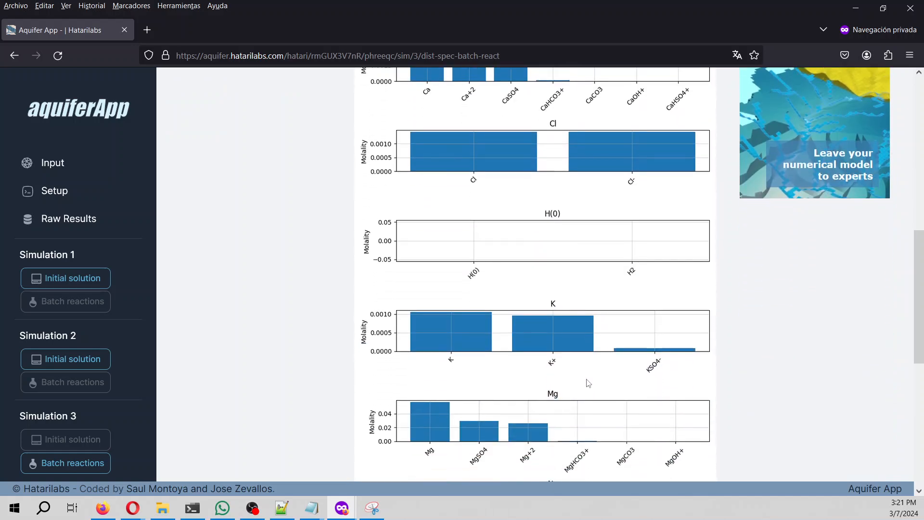
{"action": "scroll", "coordinate": [588, 383], "scroll_direction": "down", "scroll_amount": 1}
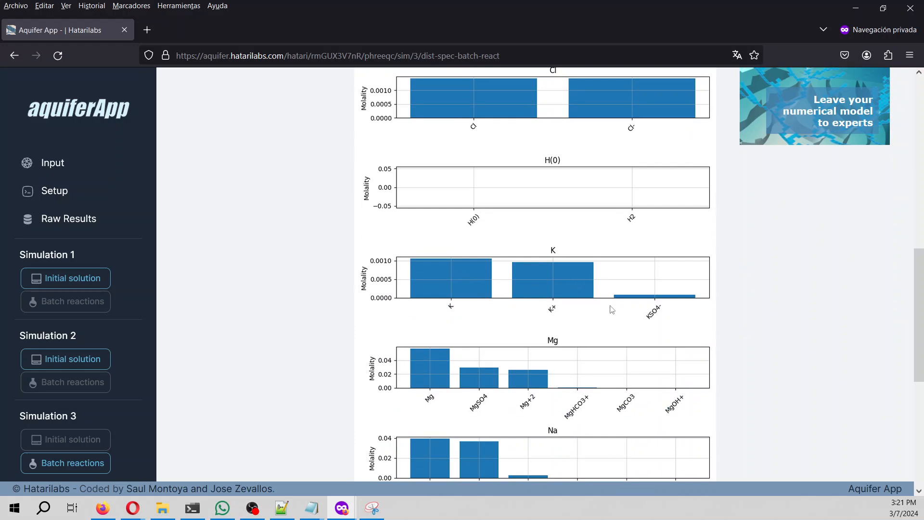
{"action": "scroll", "coordinate": [435, 371], "scroll_direction": "down", "scroll_amount": 2}
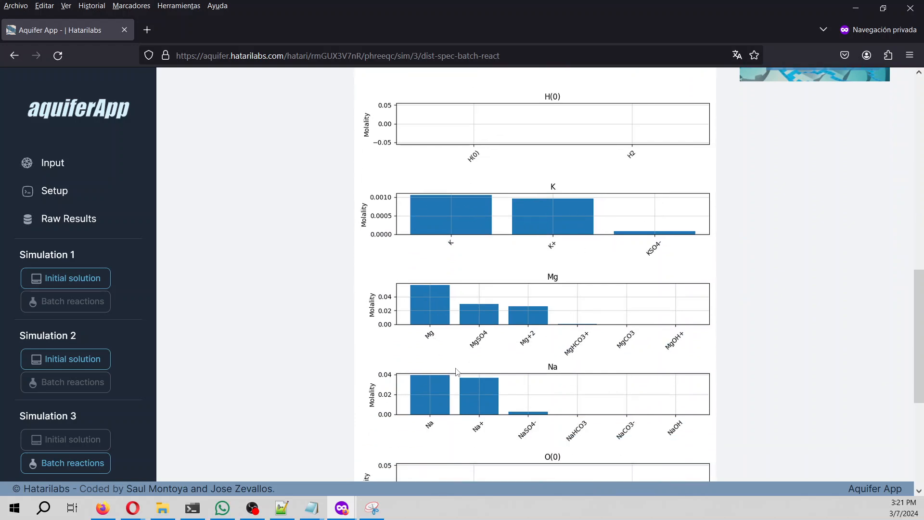
{"action": "scroll", "coordinate": [515, 407], "scroll_direction": "down", "scroll_amount": 4}
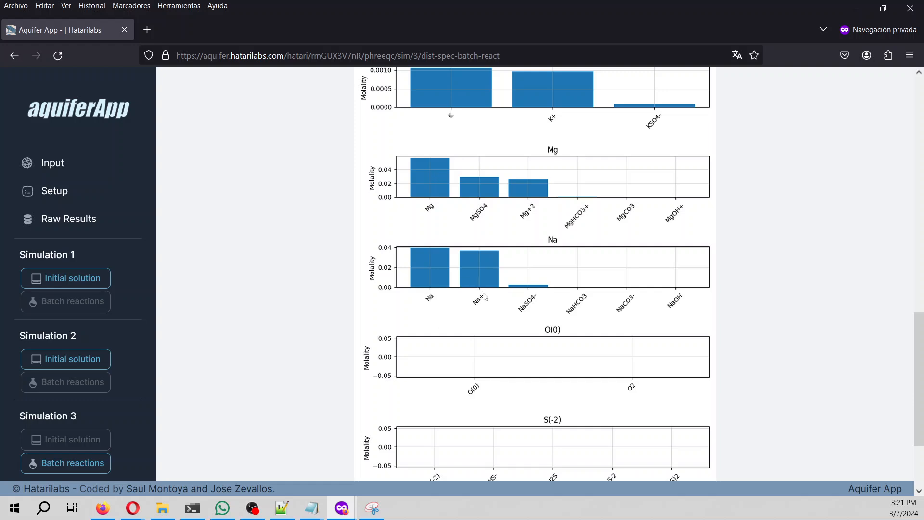
{"action": "scroll", "coordinate": [539, 364], "scroll_direction": "down", "scroll_amount": 4}
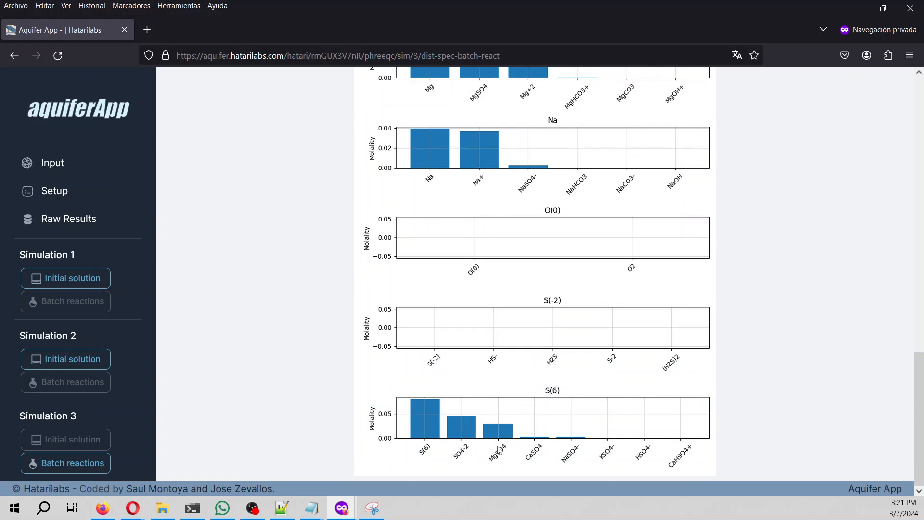
{"action": "scroll", "coordinate": [451, 344], "scroll_direction": "up", "scroll_amount": 15}
{"action": "scroll", "coordinate": [169, 340], "scroll_direction": "down", "scroll_amount": 2}
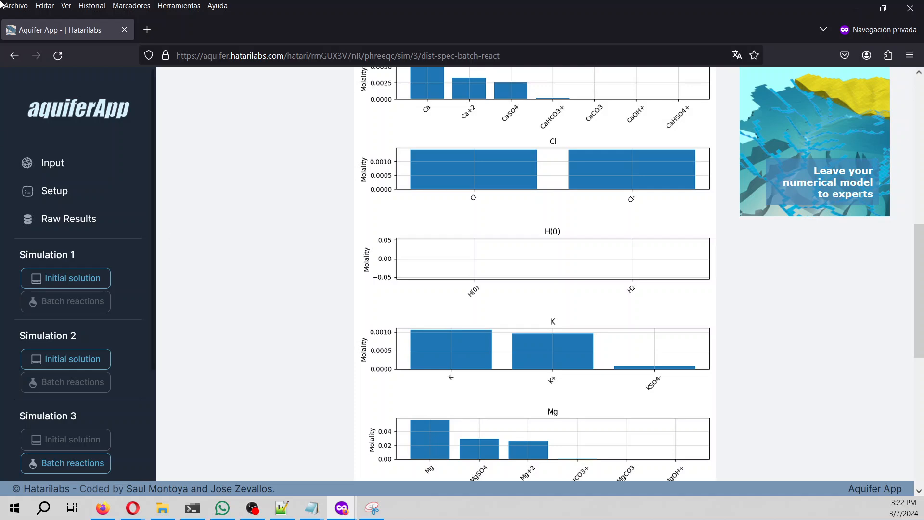
Step: Examine the saturation indices of Simulation 3's batch reaction for batch number 1, first as a graph and then as a table
{"action": "scroll", "coordinate": [247, 212], "scroll_direction": "down", "scroll_amount": 3}
{"action": "scroll", "coordinate": [115, 362], "scroll_direction": "down", "scroll_amount": 4}
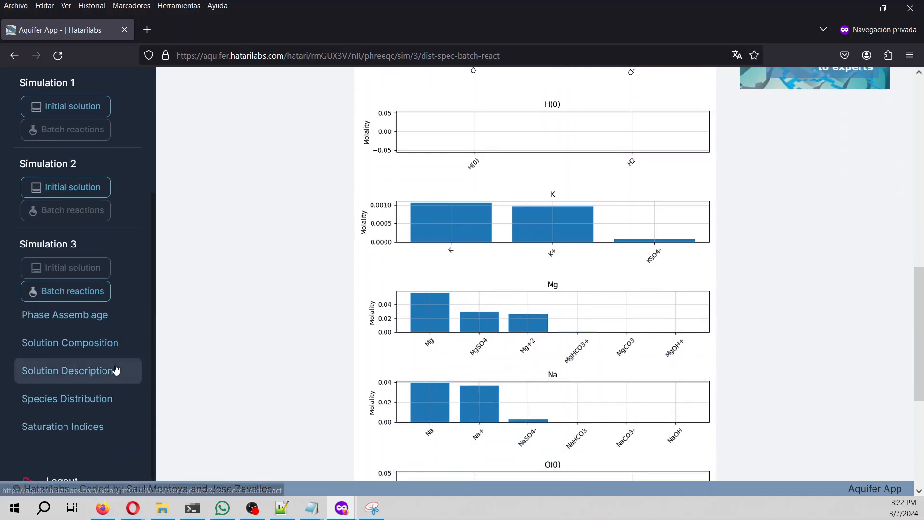
{"action": "left_click", "coordinate": [87, 426]}
{"action": "left_click", "coordinate": [198, 222]}
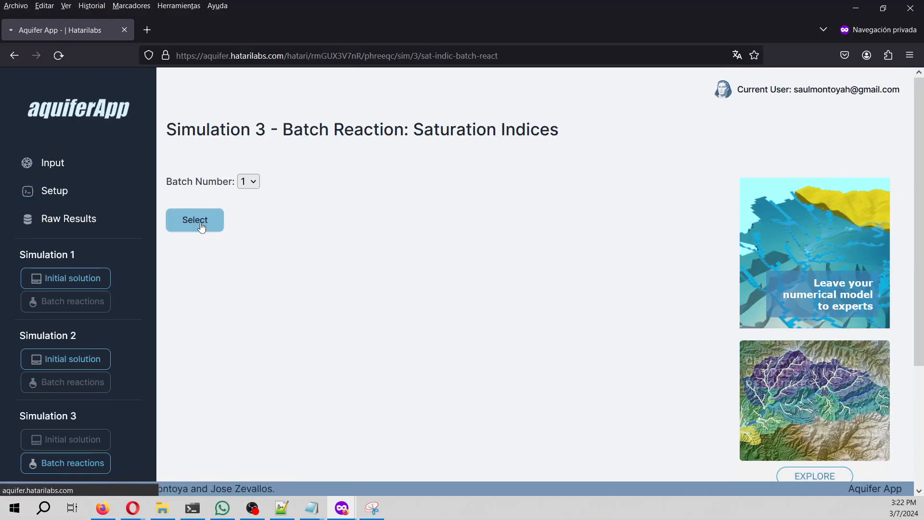
{"action": "left_click", "coordinate": [439, 202]}
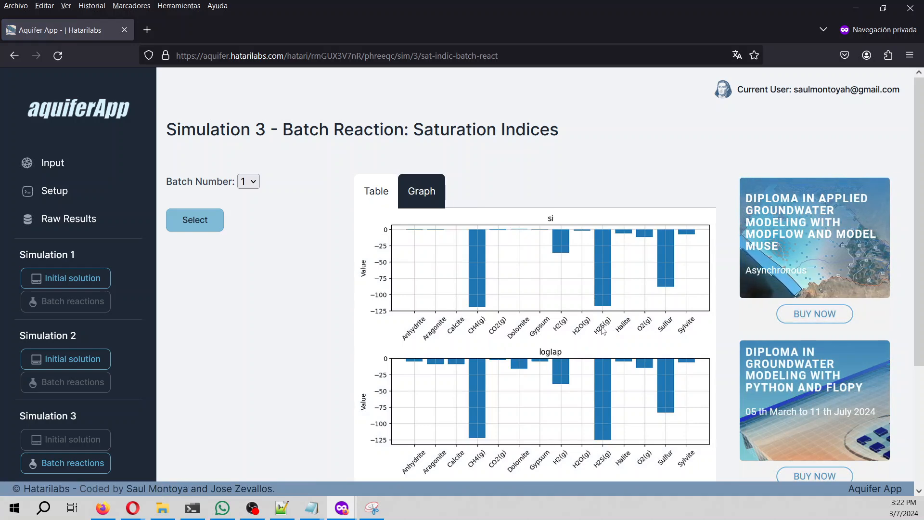
{"action": "left_click", "coordinate": [379, 200]}
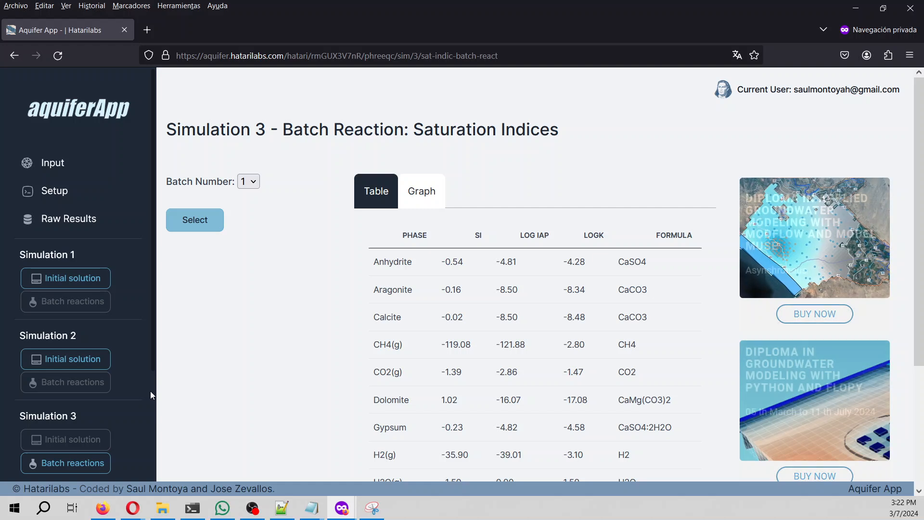
{"action": "scroll", "coordinate": [151, 392], "scroll_direction": "down", "scroll_amount": 3}
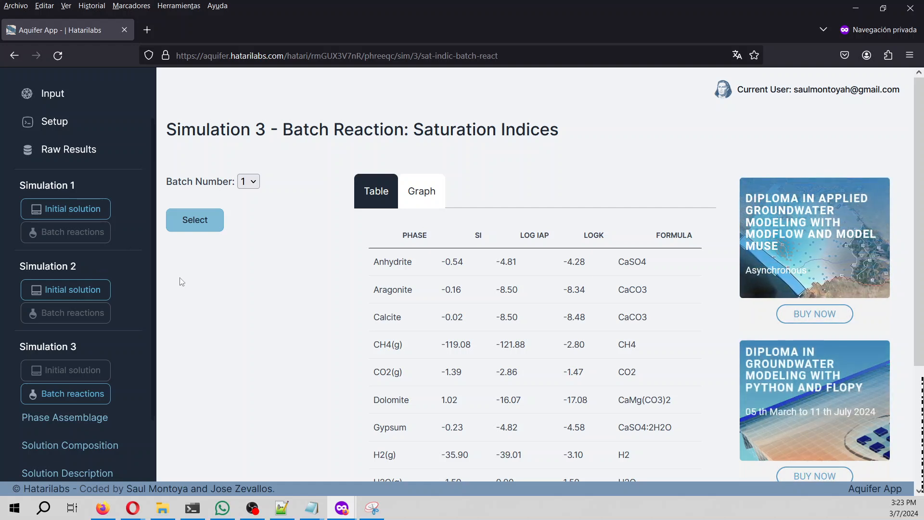
Step: Open shop.hatarilabs.com in a new browser tab and look over its home page
{"action": "left_click", "coordinate": [147, 30]}
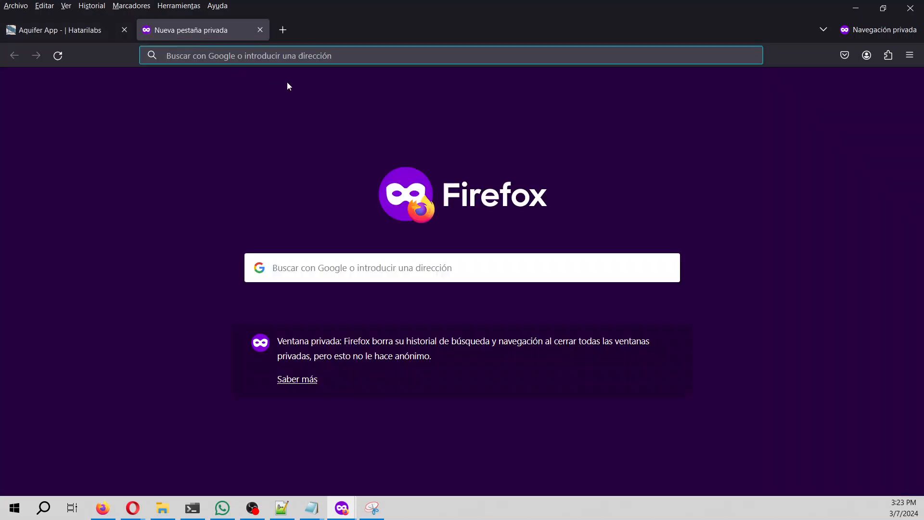
{"action": "type", "text": "shop.hatari"}
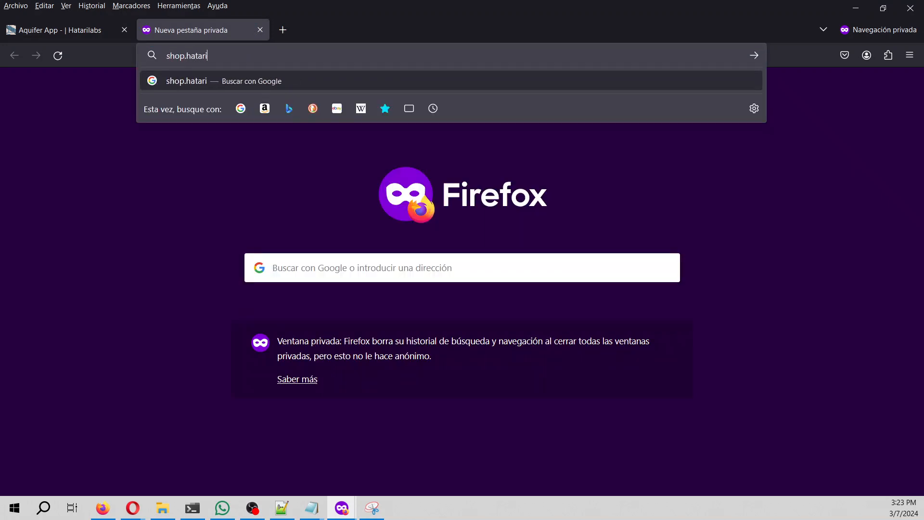
{"action": "type", "text": "labs.com"}
{"action": "key", "text": "Return"}
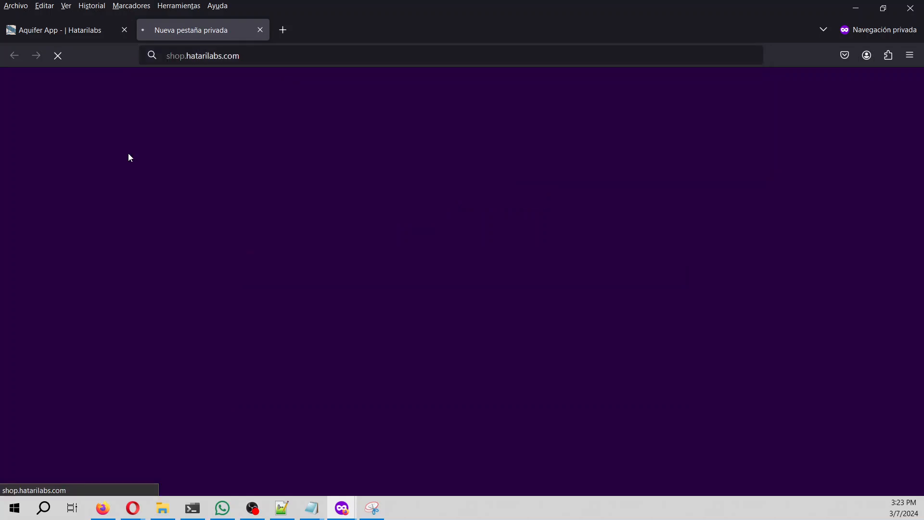
{"action": "scroll", "coordinate": [336, 331], "scroll_direction": "down", "scroll_amount": 5}
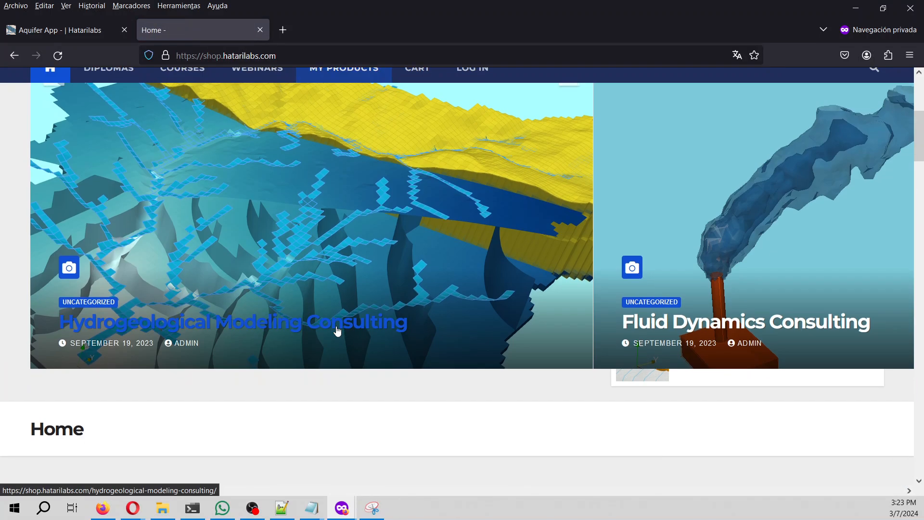
{"action": "scroll", "coordinate": [337, 331], "scroll_direction": "up", "scroll_amount": 5}
Step: Browse the shop's Courses category, looking through the listed modeling courses
{"action": "left_click", "coordinate": [190, 260]}
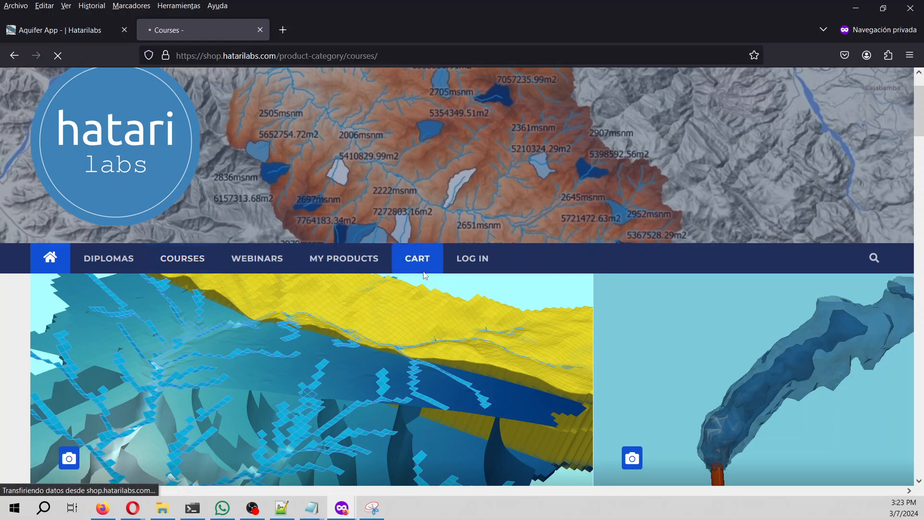
{"action": "scroll", "coordinate": [425, 278], "scroll_direction": "down", "scroll_amount": 10}
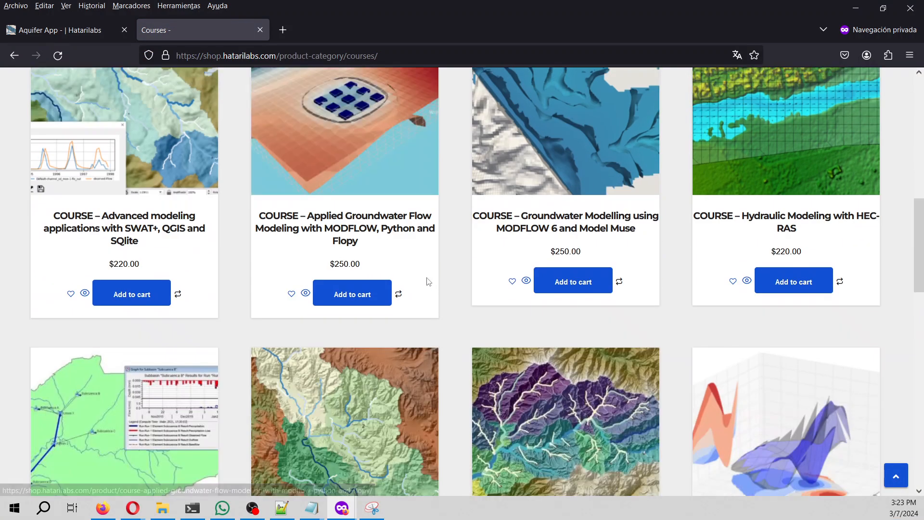
{"action": "scroll", "coordinate": [429, 281], "scroll_direction": "down", "scroll_amount": 3}
{"action": "scroll", "coordinate": [428, 282], "scroll_direction": "down", "scroll_amount": 1}
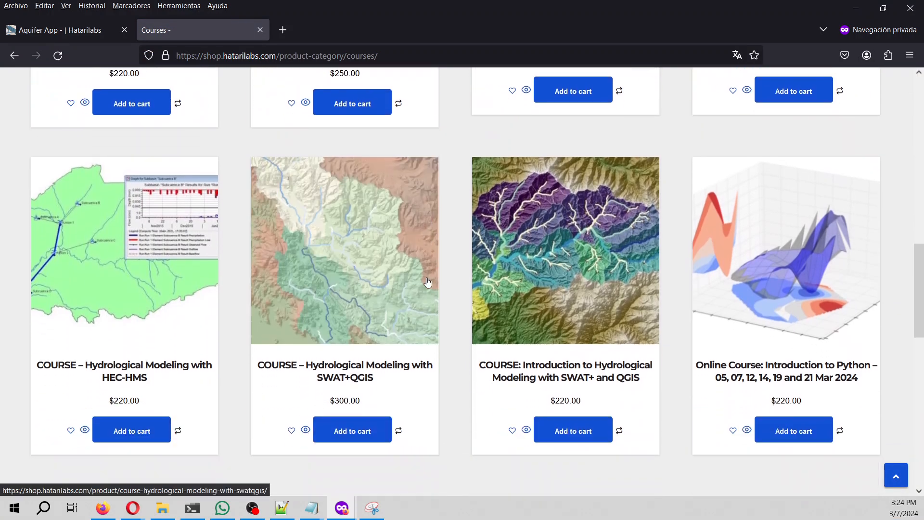
{"action": "scroll", "coordinate": [428, 282], "scroll_direction": "up", "scroll_amount": 10}
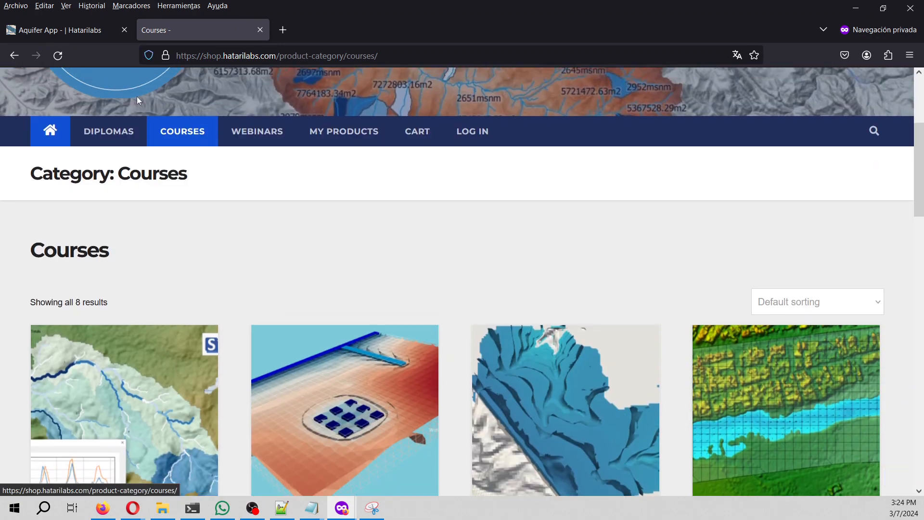
Step: Browse the shop's Diplomas category, looking over the listed diploma programs
{"action": "left_click", "coordinate": [115, 130]}
{"action": "scroll", "coordinate": [601, 235], "scroll_direction": "down", "scroll_amount": 5}
{"action": "scroll", "coordinate": [618, 241], "scroll_direction": "down", "scroll_amount": 4}
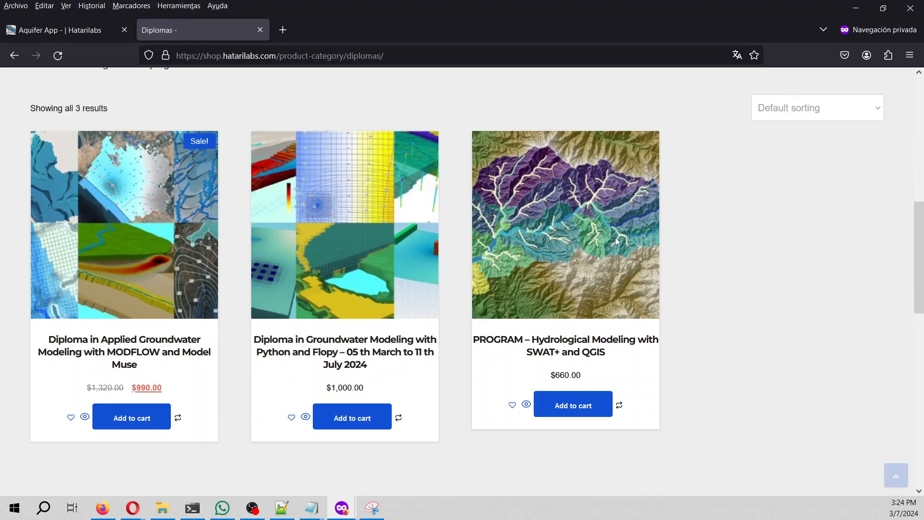